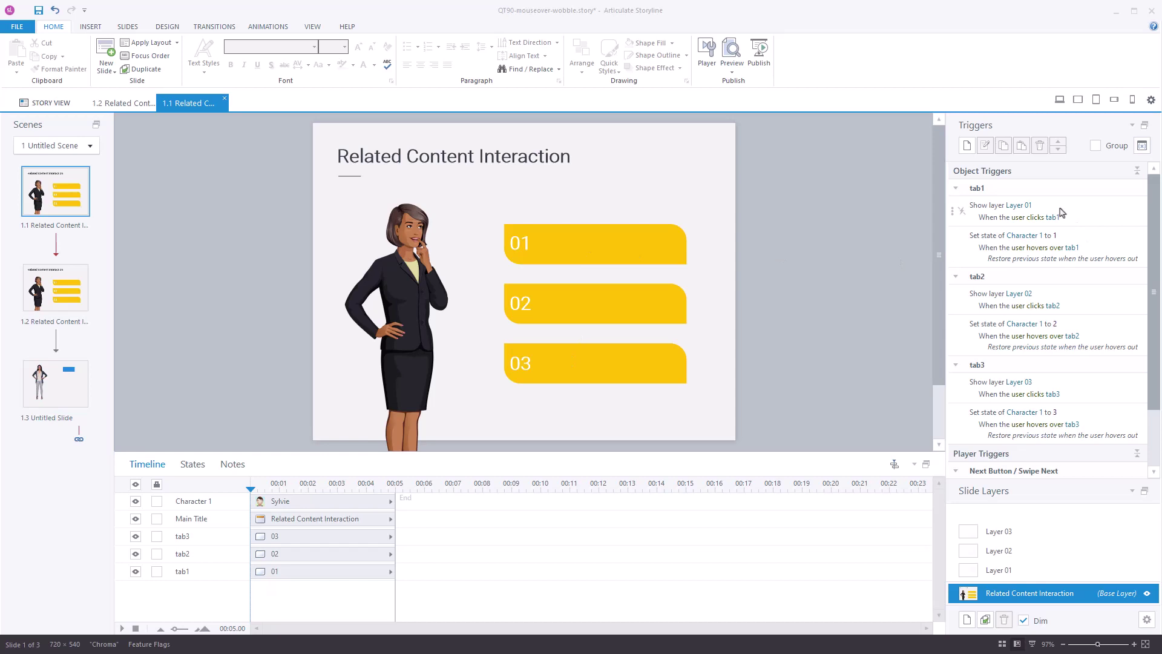
Step: Inspect Layer 01, Layer 02 and Layer 03 over the dimmed base layer, then return to the base layer
left_click(1077, 580)
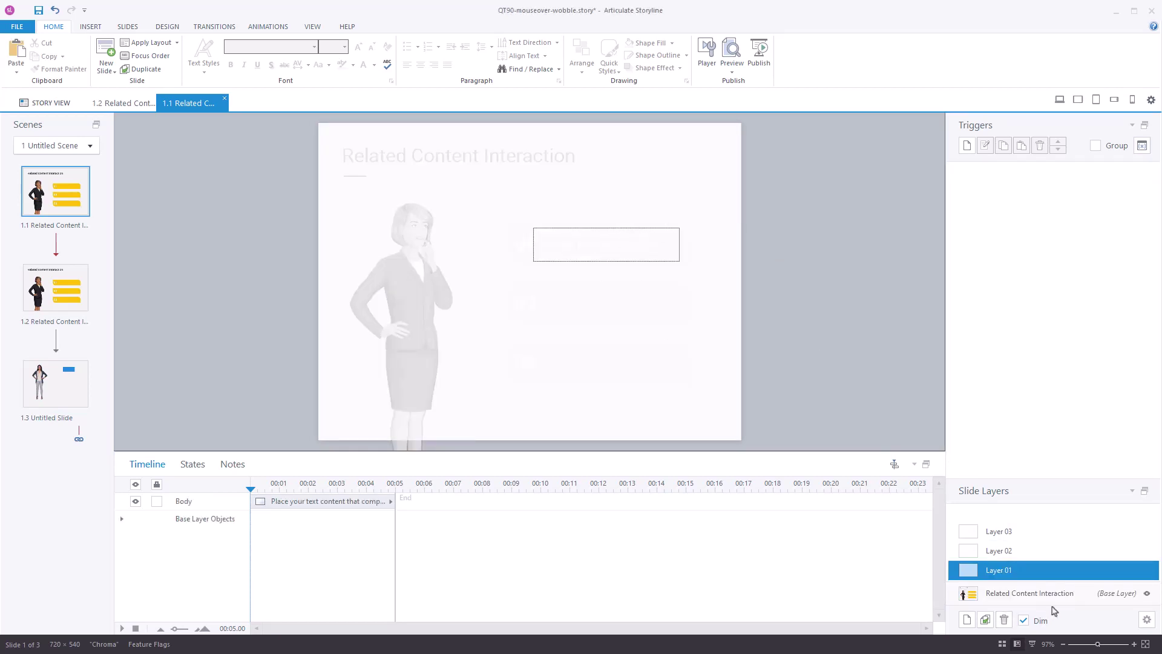
left_click(1050, 549)
left_click(1052, 532)
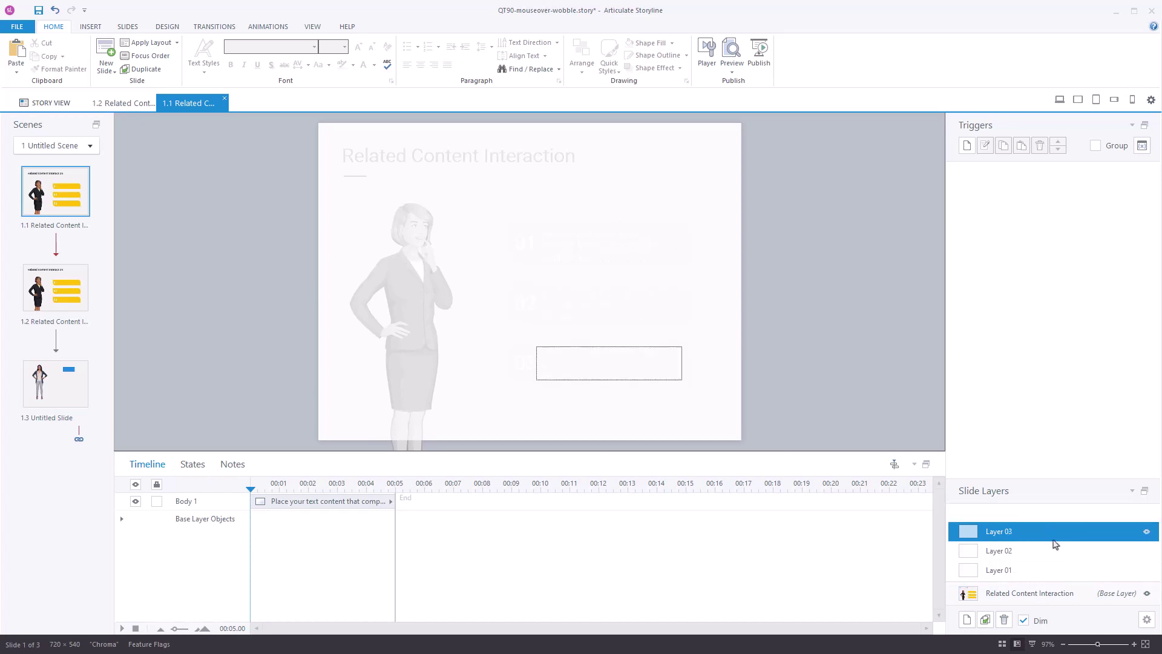
left_click(1057, 570)
left_click(1060, 601)
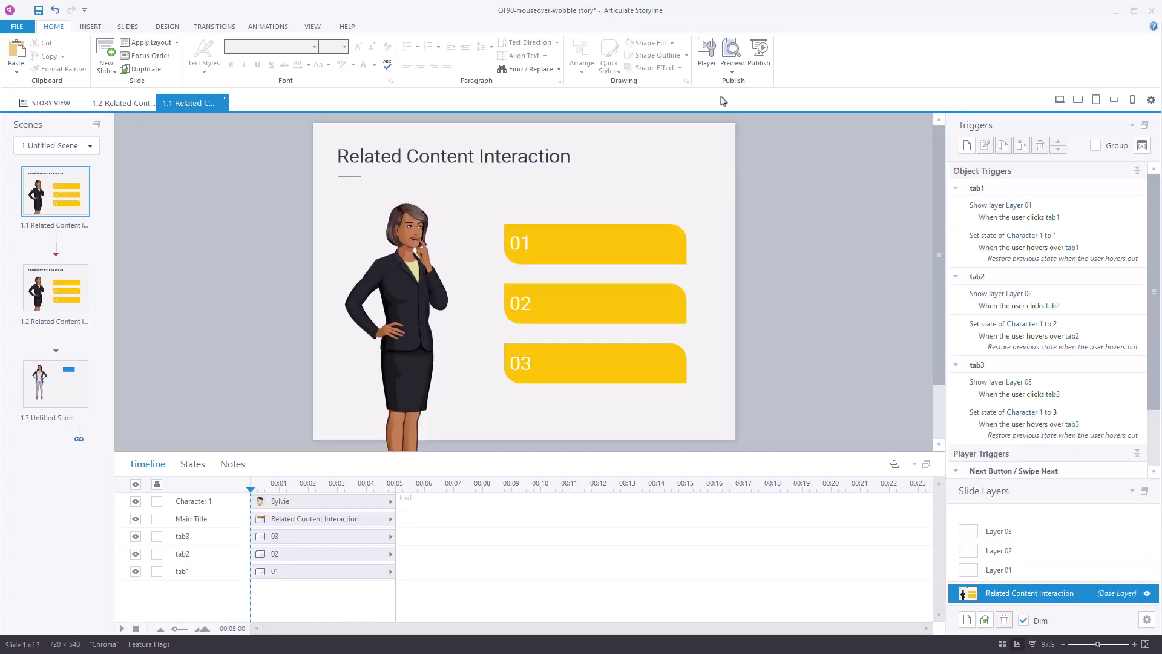
left_click(733, 72)
Step: Preview slide 1.1 alone, showing tabs 01, 02 and 03 layers, then close the preview
left_click(750, 84)
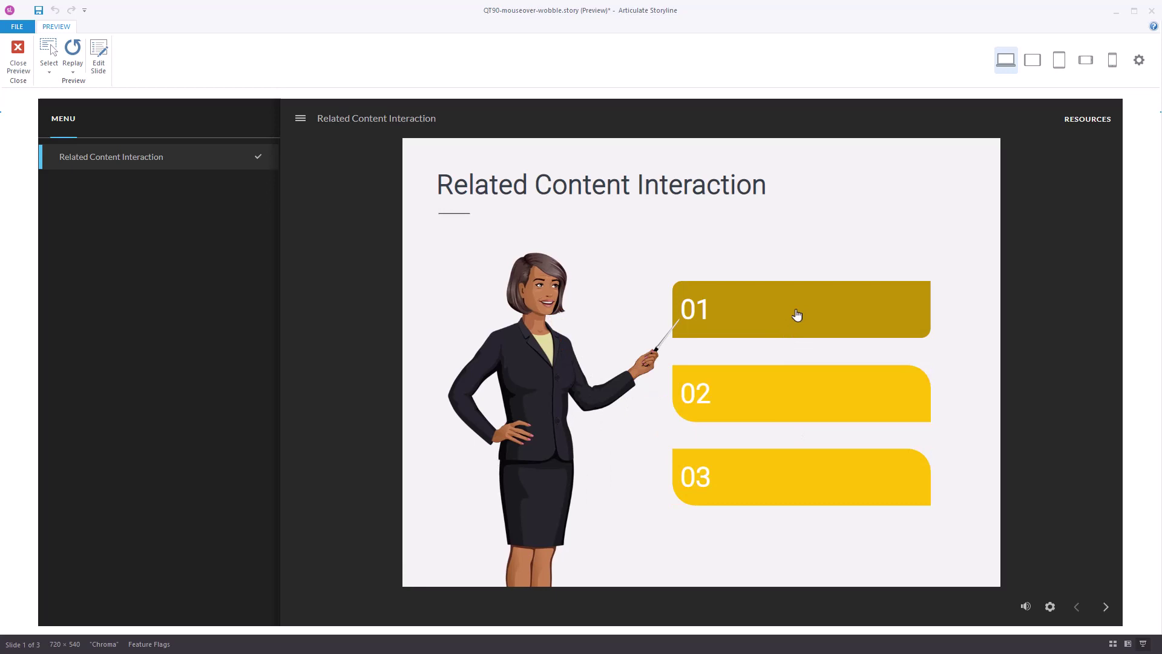
left_click(796, 314)
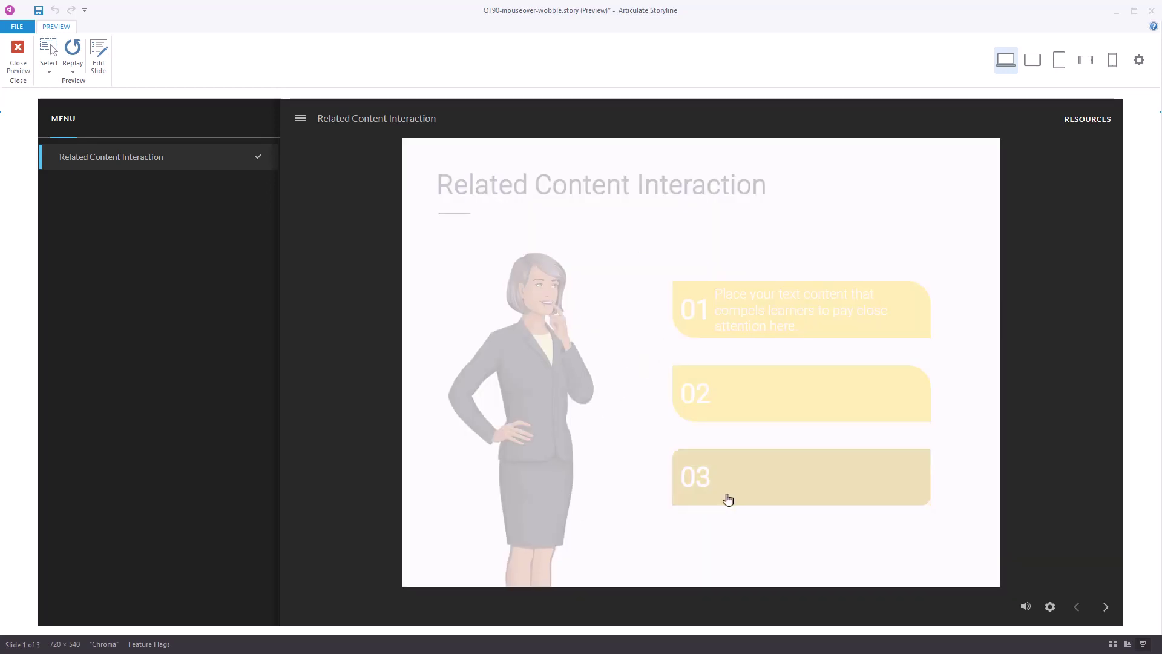
left_click(804, 403)
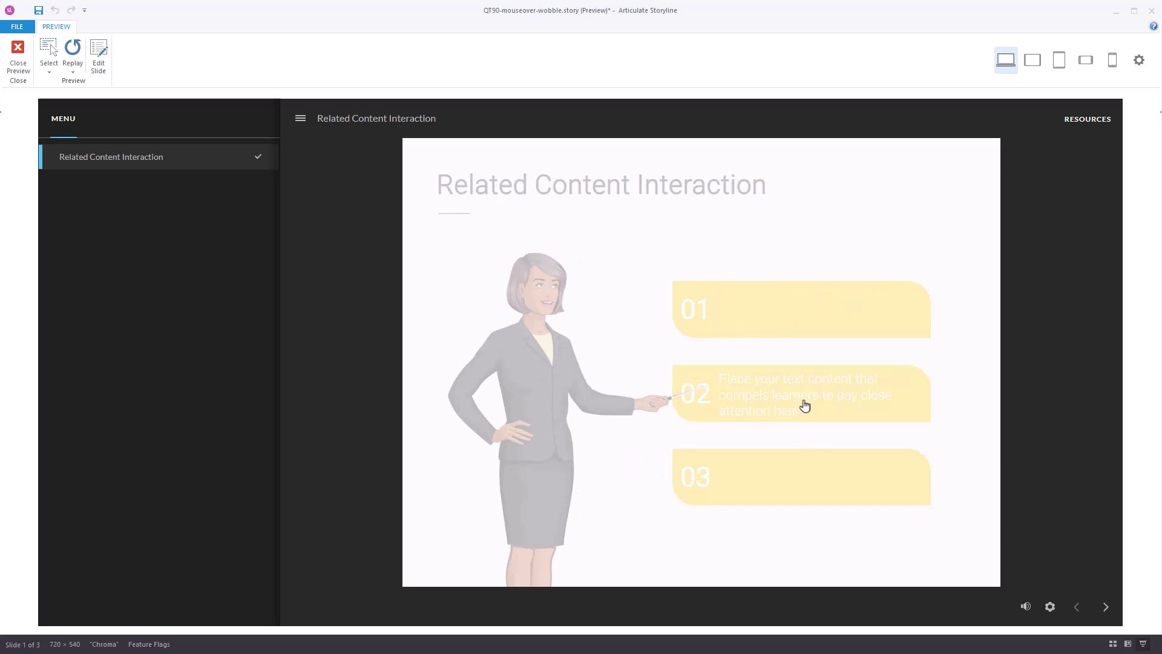
left_click(777, 482)
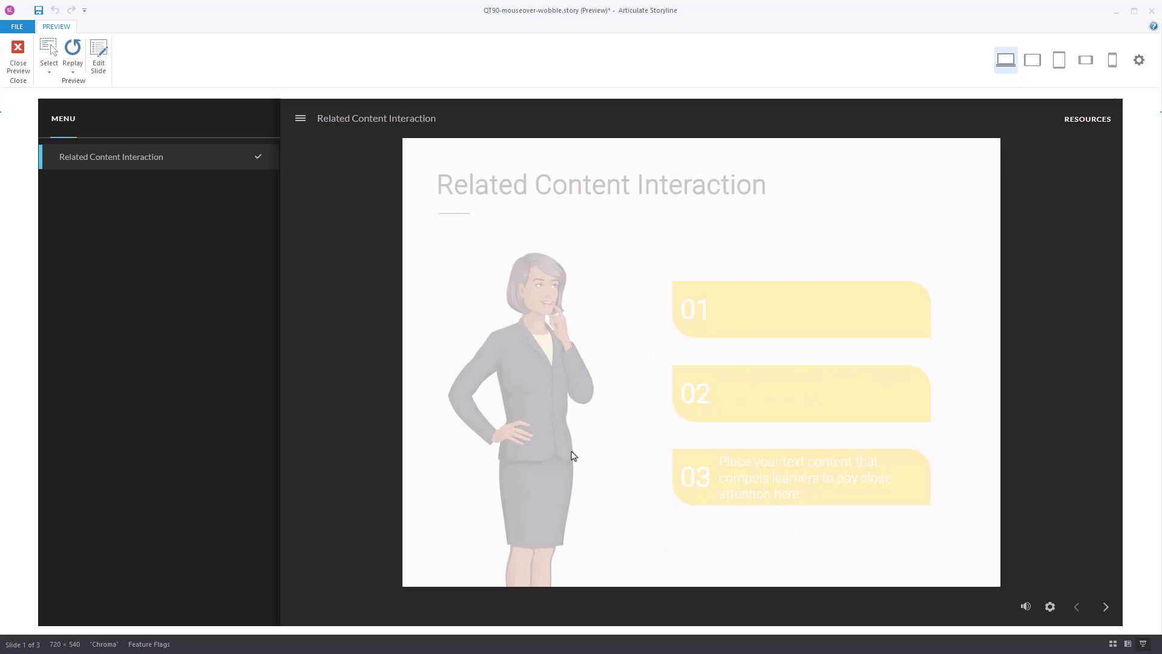
left_click(19, 60)
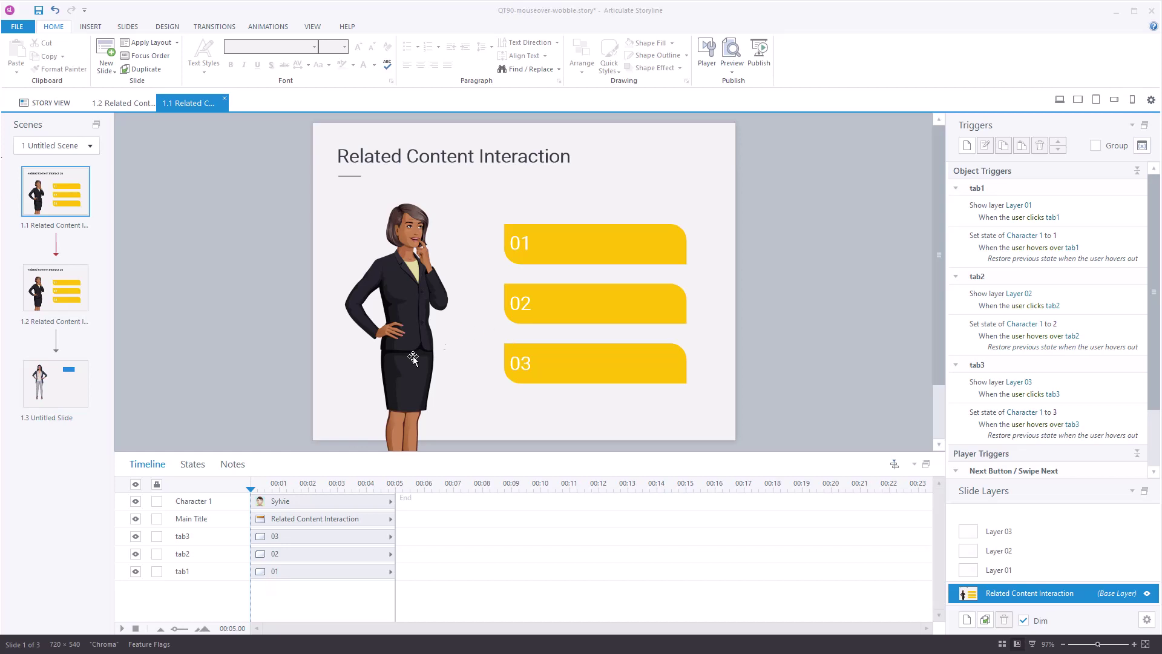
Step: Open slide 1.3, check Button 1's trigger on the base layer, and select Untitled Layer 1
left_click(45, 399)
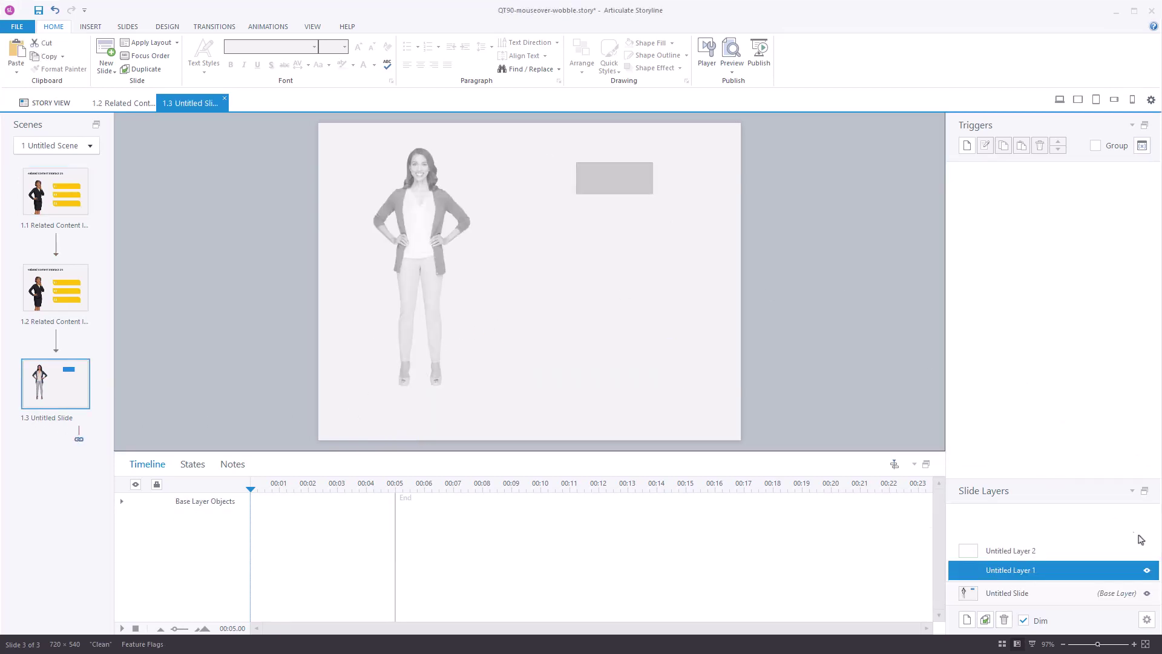
left_click(1095, 592)
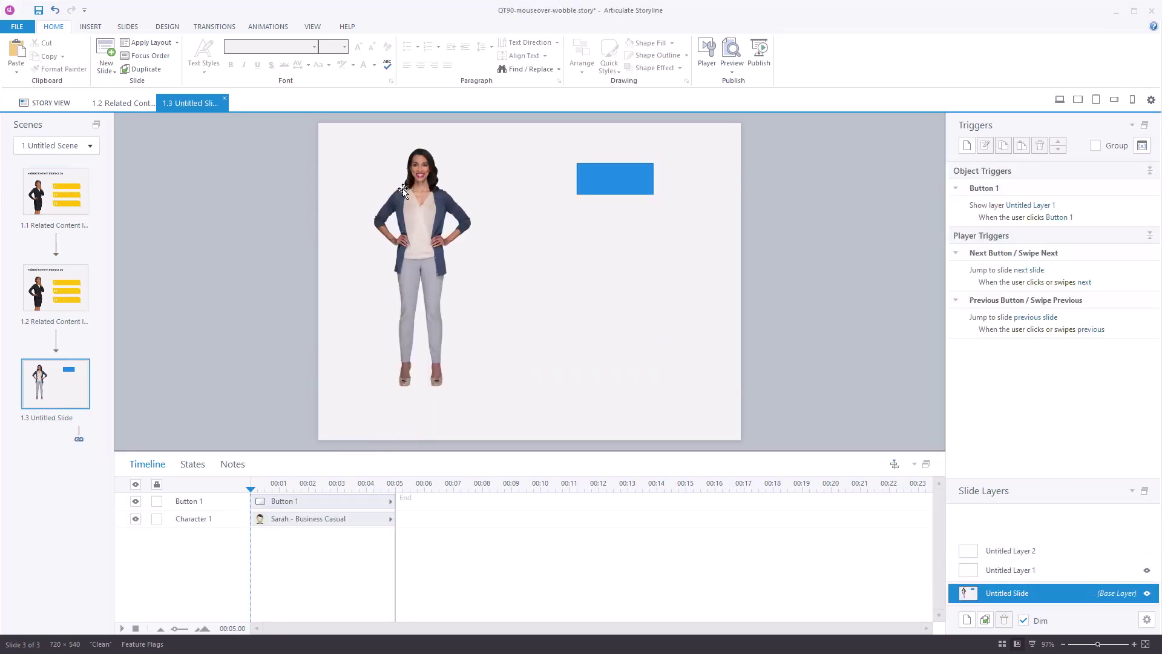
left_click(633, 176)
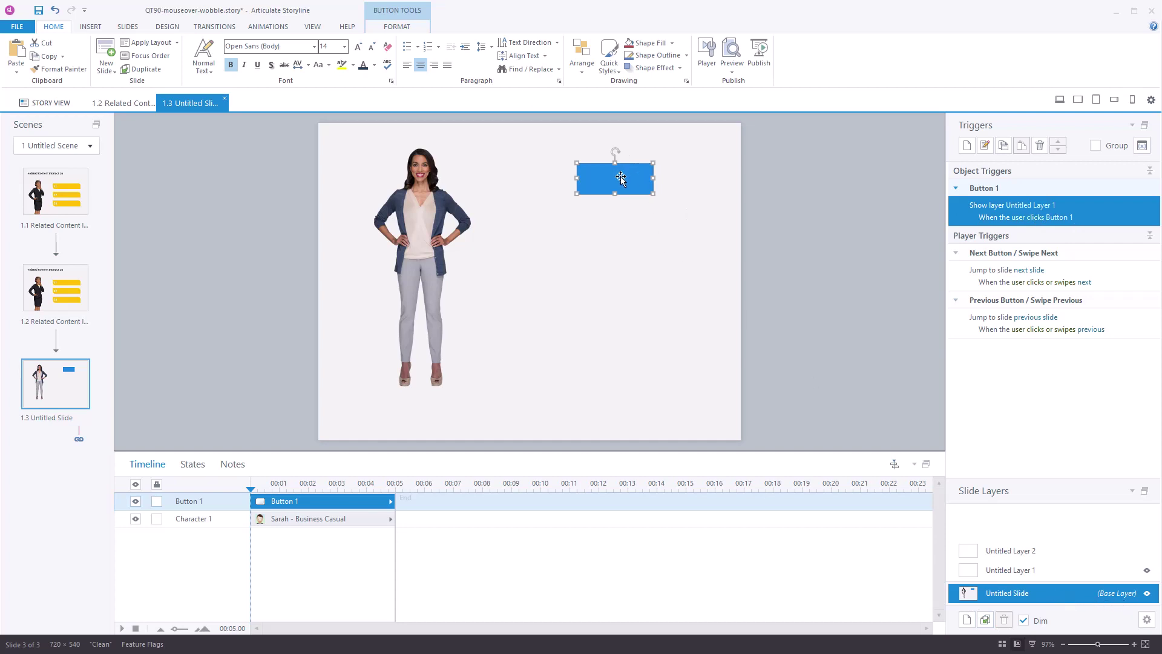
left_click(1020, 572)
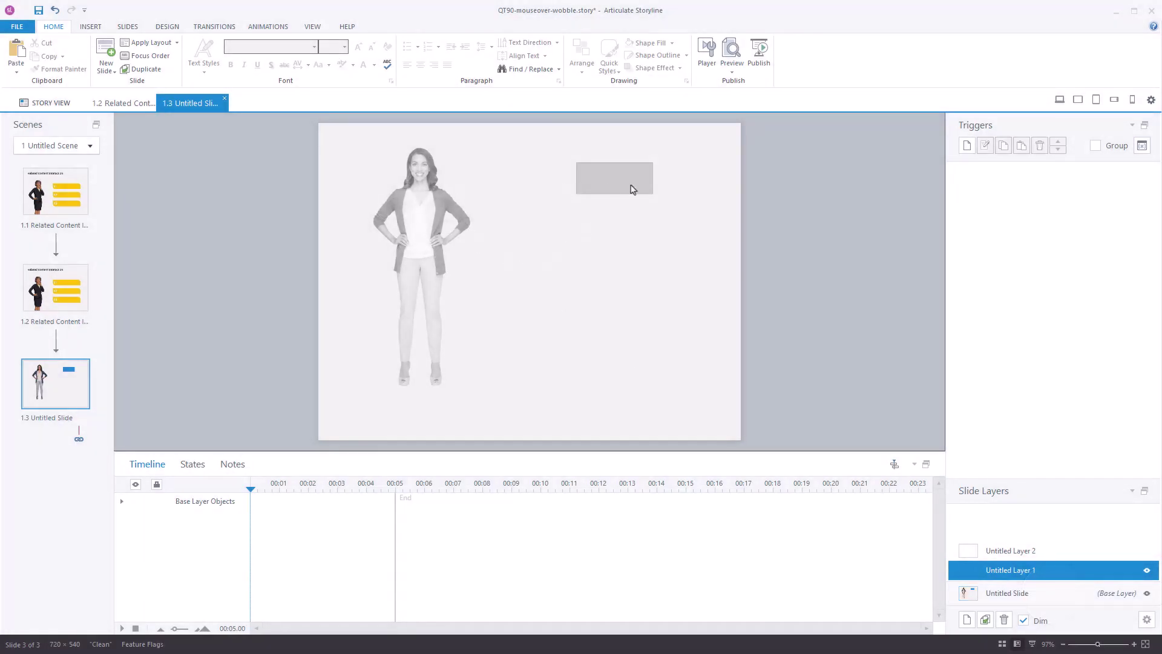
Step: Draw a first-style button below the grey one on Untitled Layer 1
left_click(89, 27)
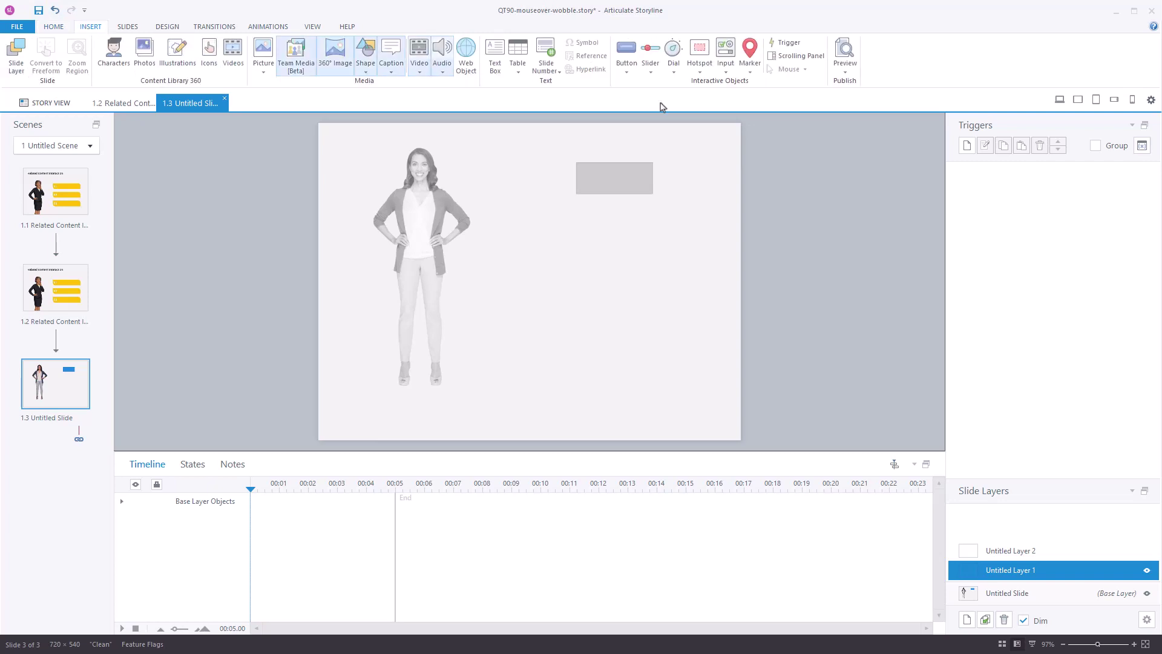
left_click(627, 60)
left_click(658, 108)
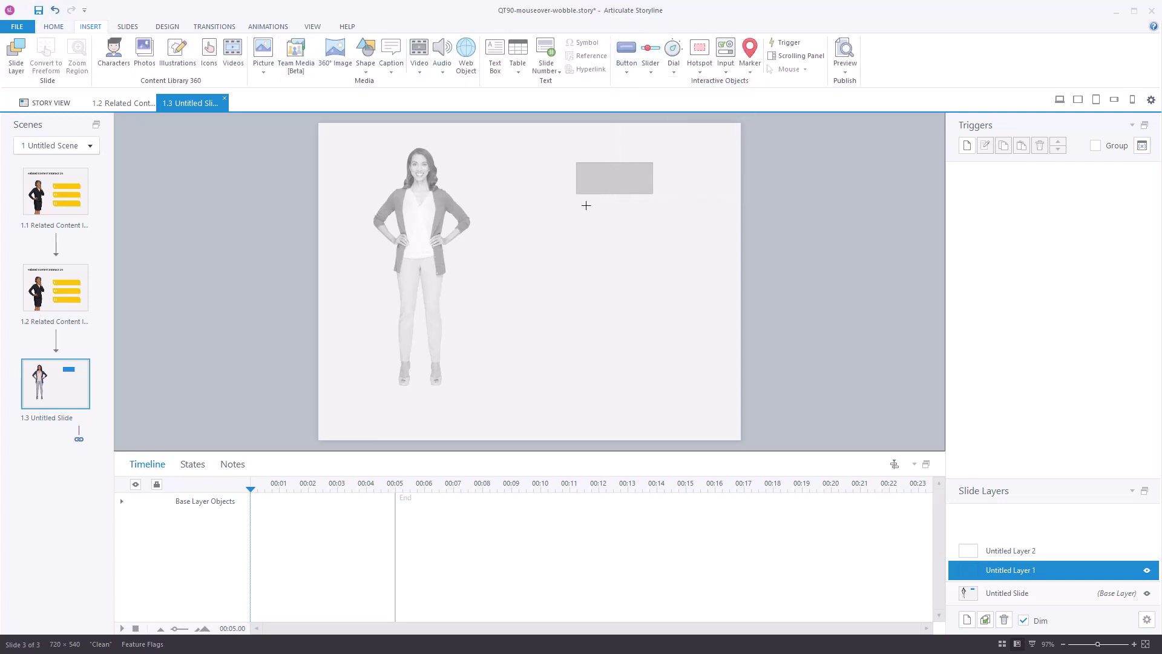
left_click_drag(576, 202, 653, 235)
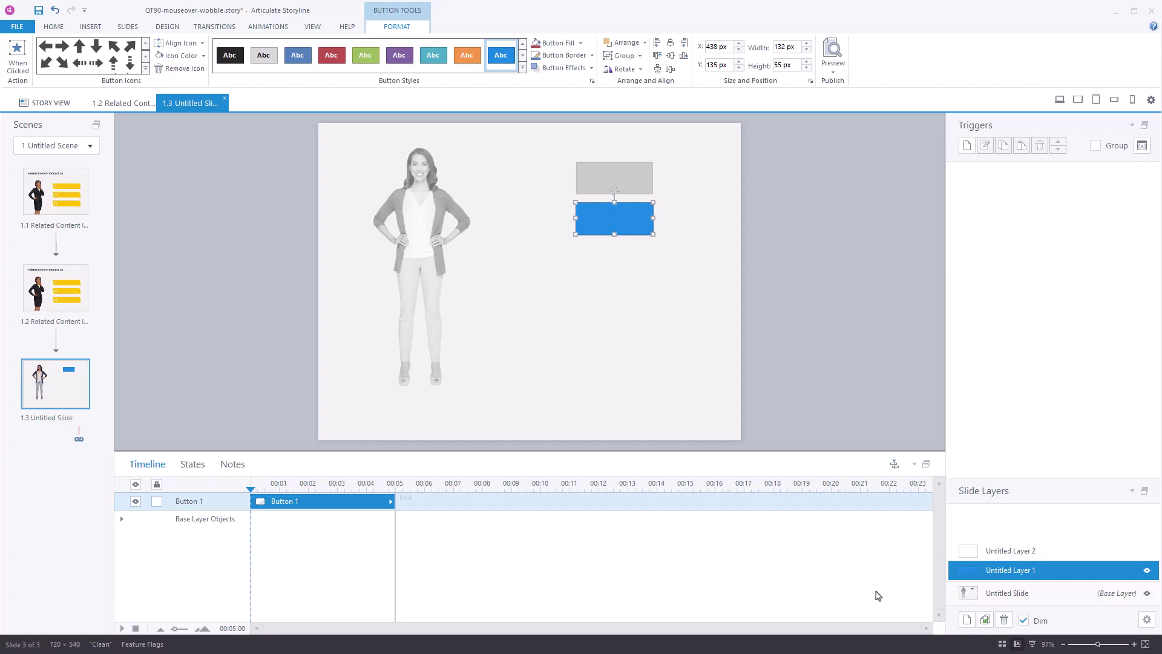
Step: Draw another button lower on Untitled Layer 2, then return to the base layer
left_click(1009, 552)
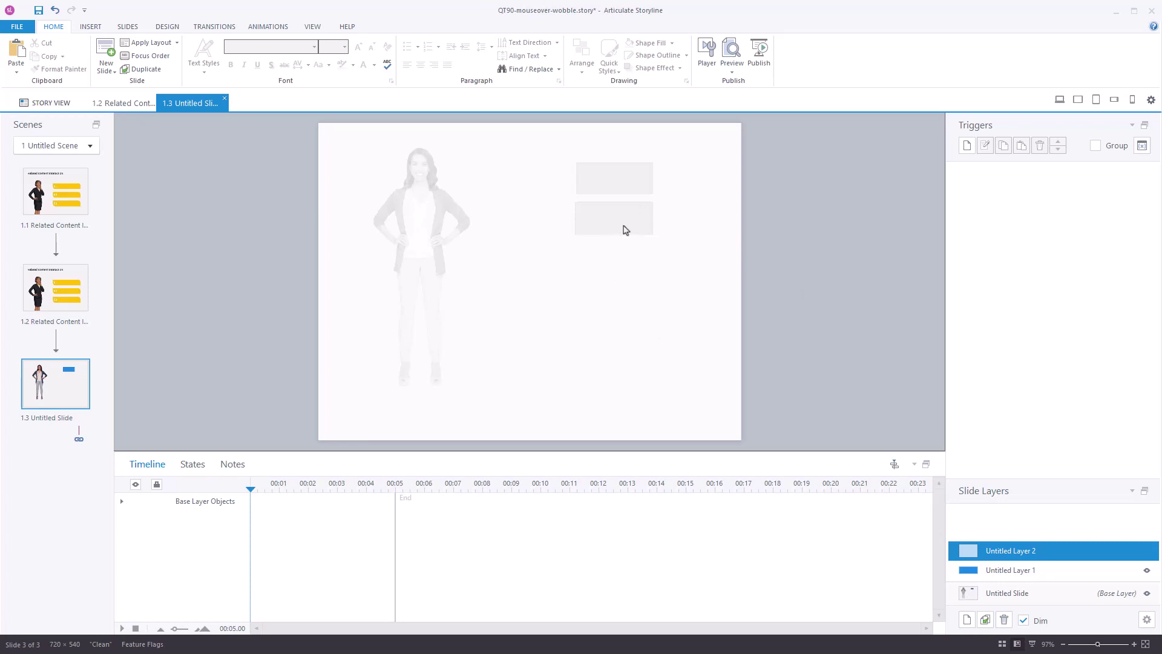
left_click(97, 28)
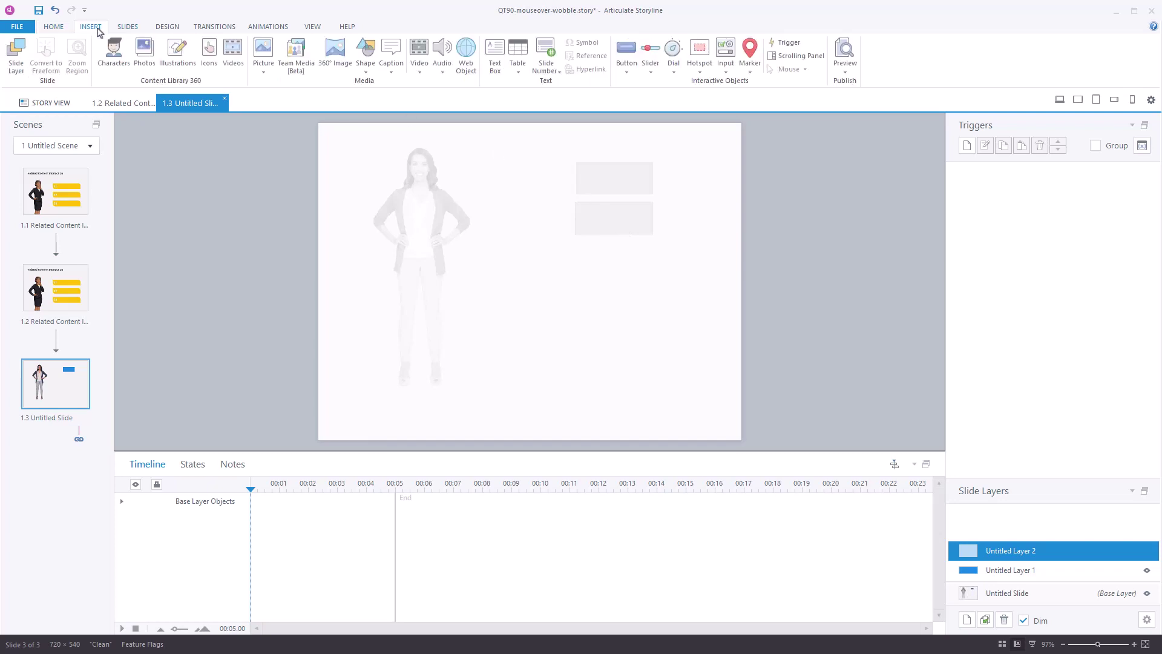
left_click(626, 51)
left_click(657, 97)
left_click_drag(578, 245, 652, 272)
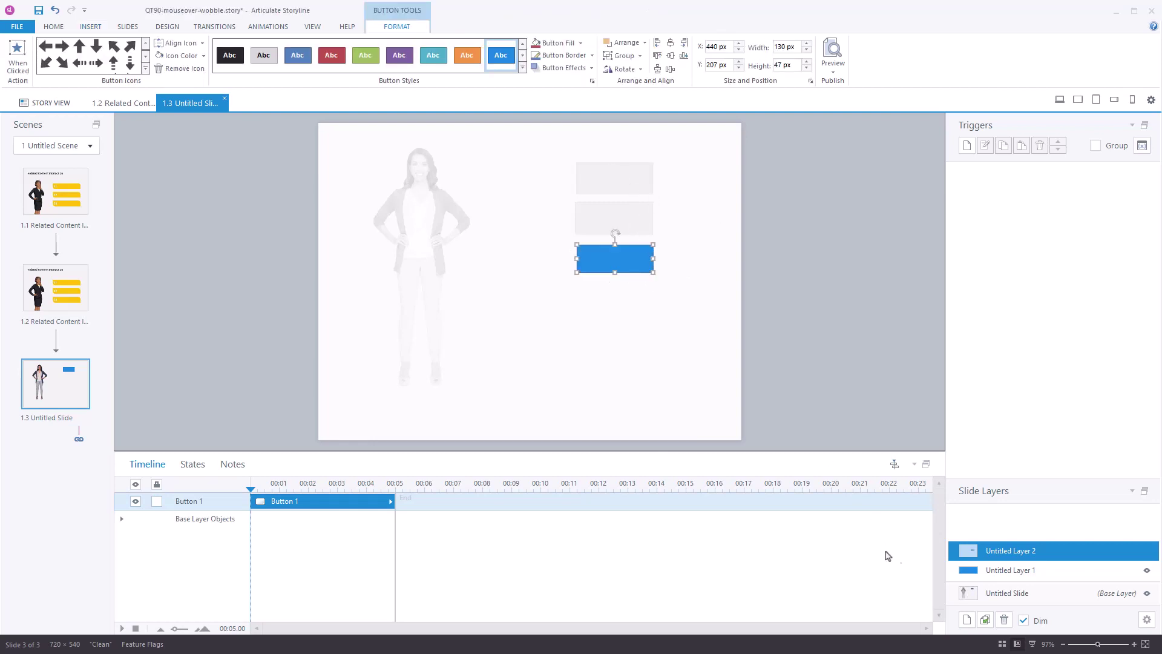
left_click(1021, 600)
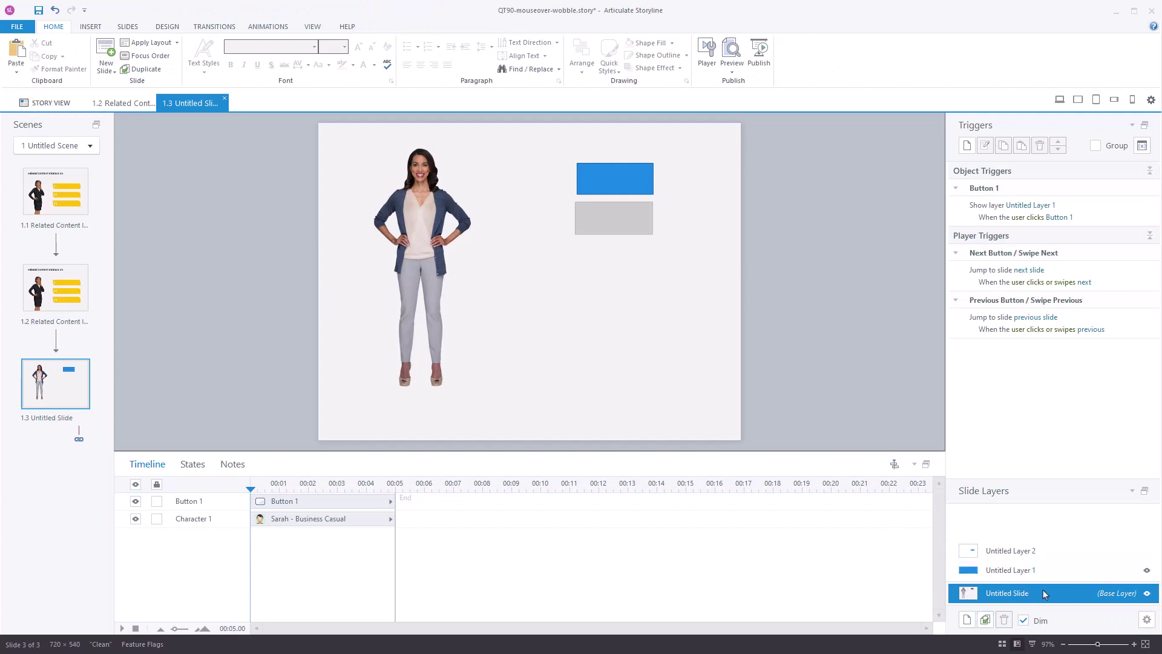
Step: On Untitled Layer 1, hide and then re-show the base layer's content
left_click(1010, 571)
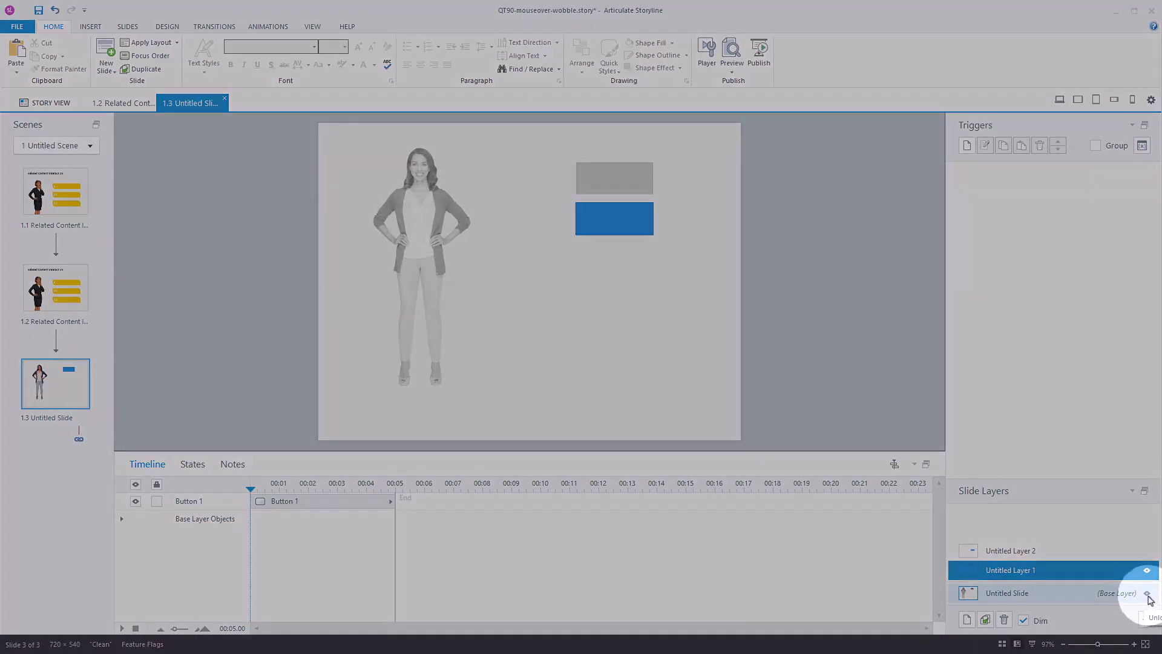
left_click(1147, 594)
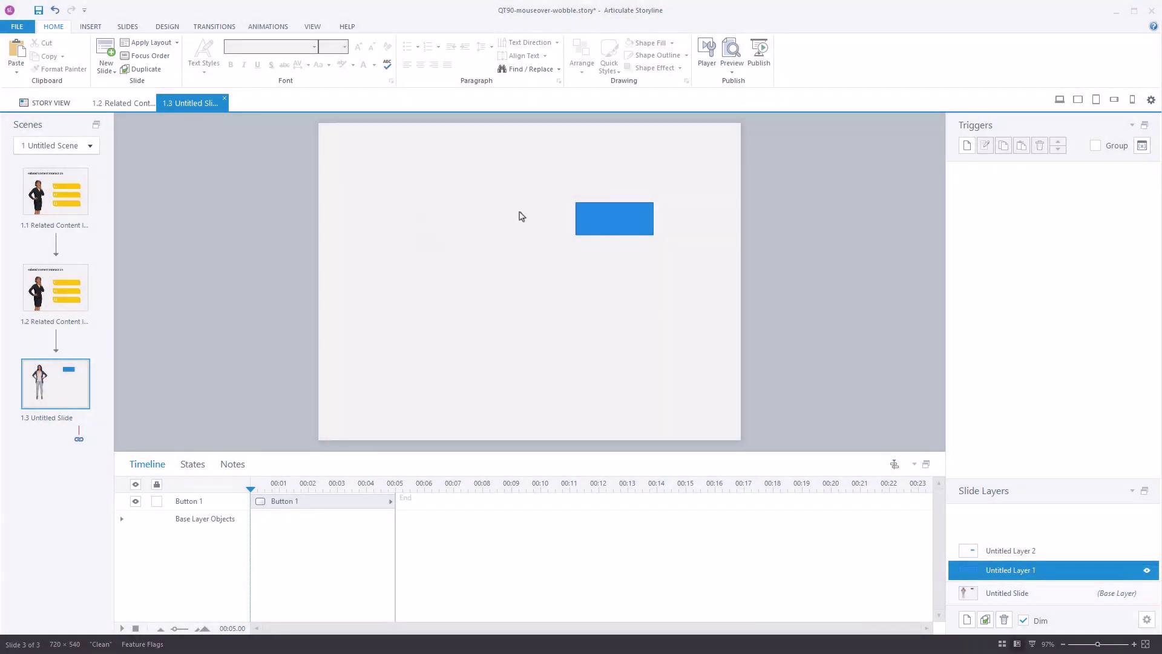
left_click(1148, 594)
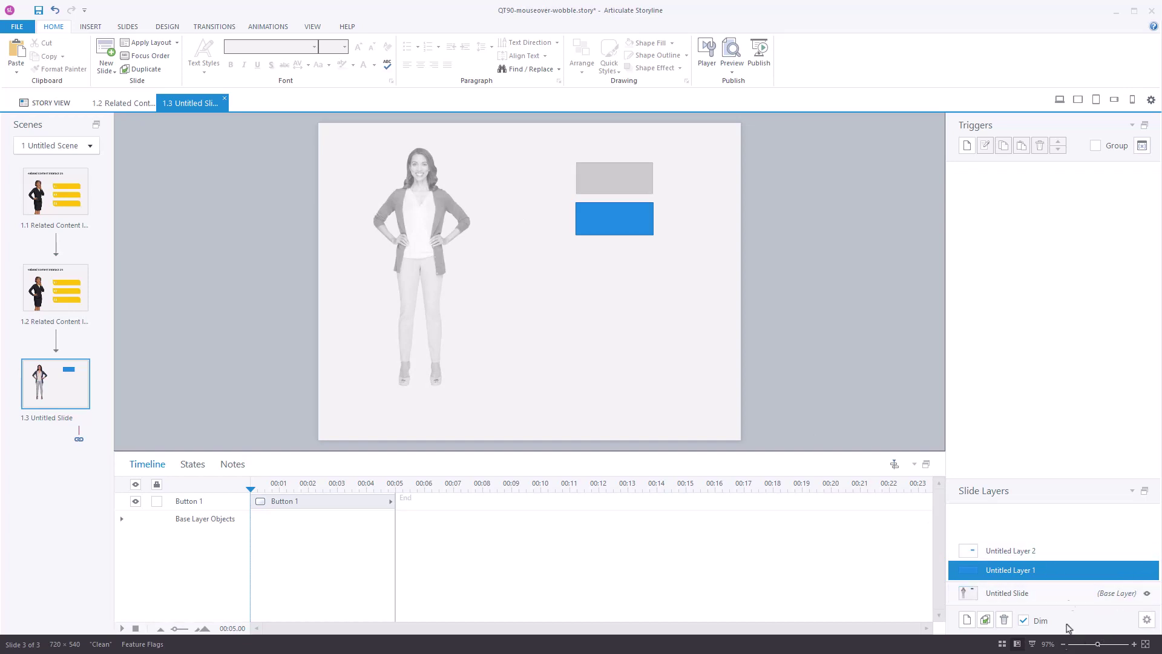
Step: On Untitled Layer 2, show then hide Untitled Layer 1's content underneath
left_click(1052, 554)
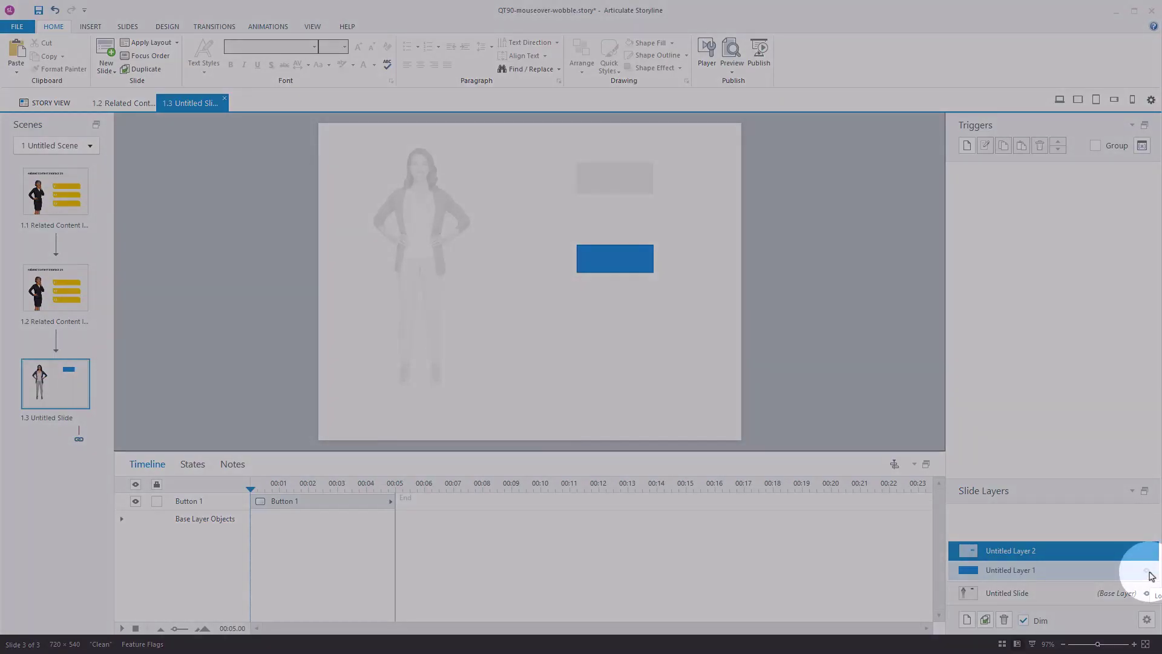
left_click(1147, 571)
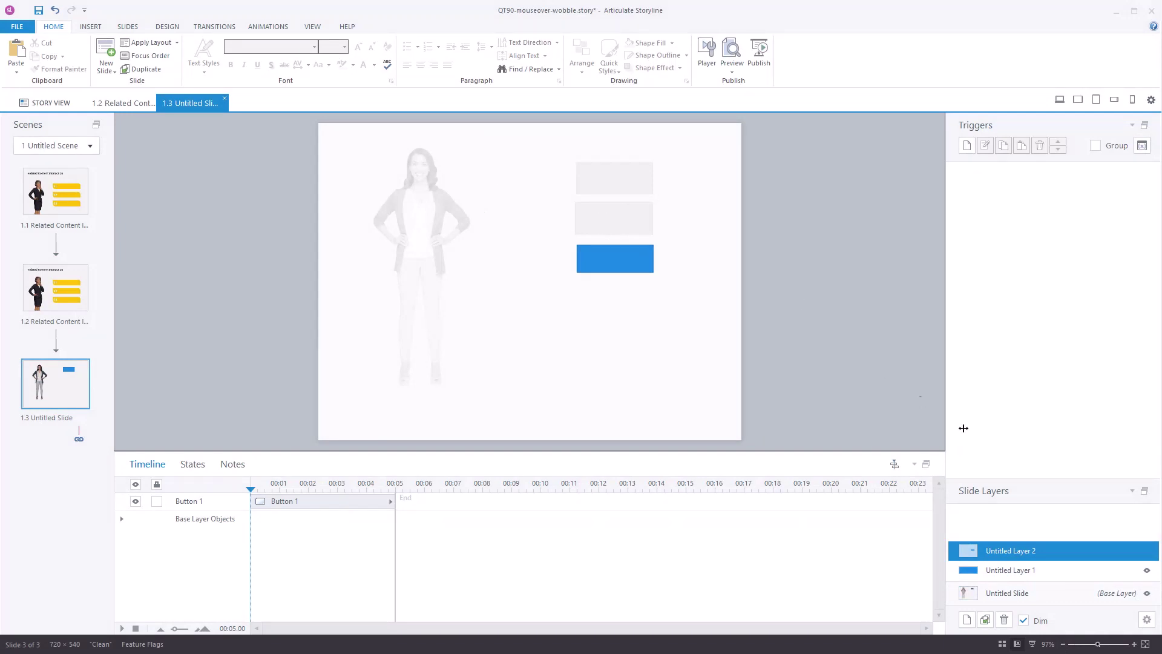
left_click(1146, 570)
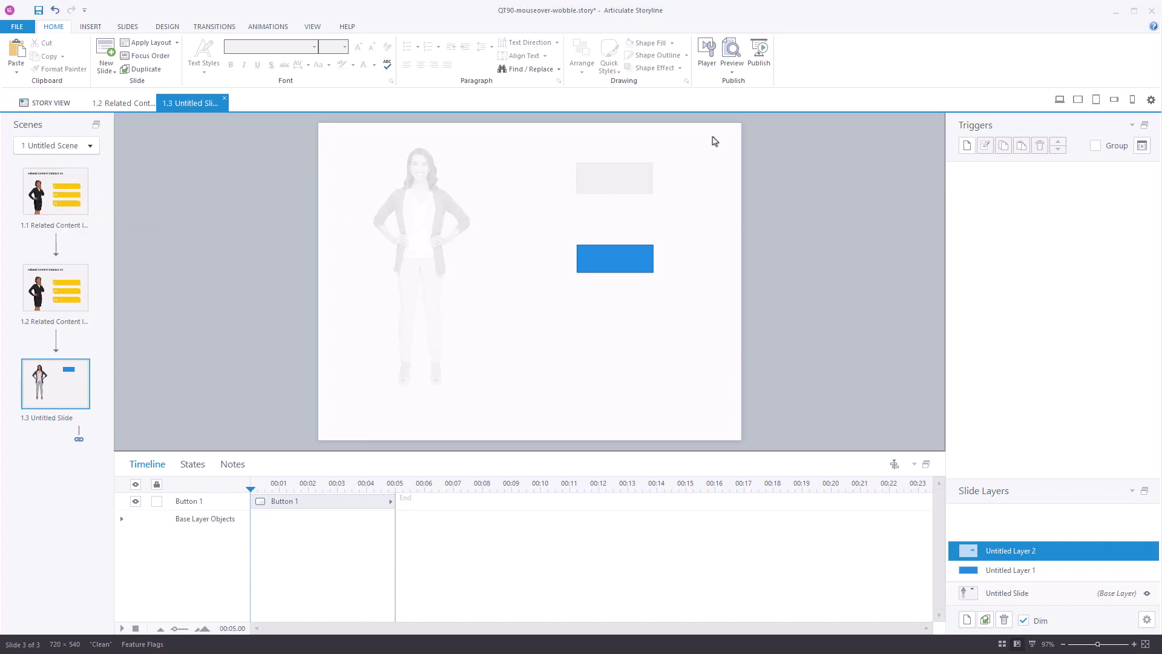
left_click(733, 72)
Step: Preview slide 1.3, hovering the blue button to reveal its layer, then close the preview
left_click(750, 84)
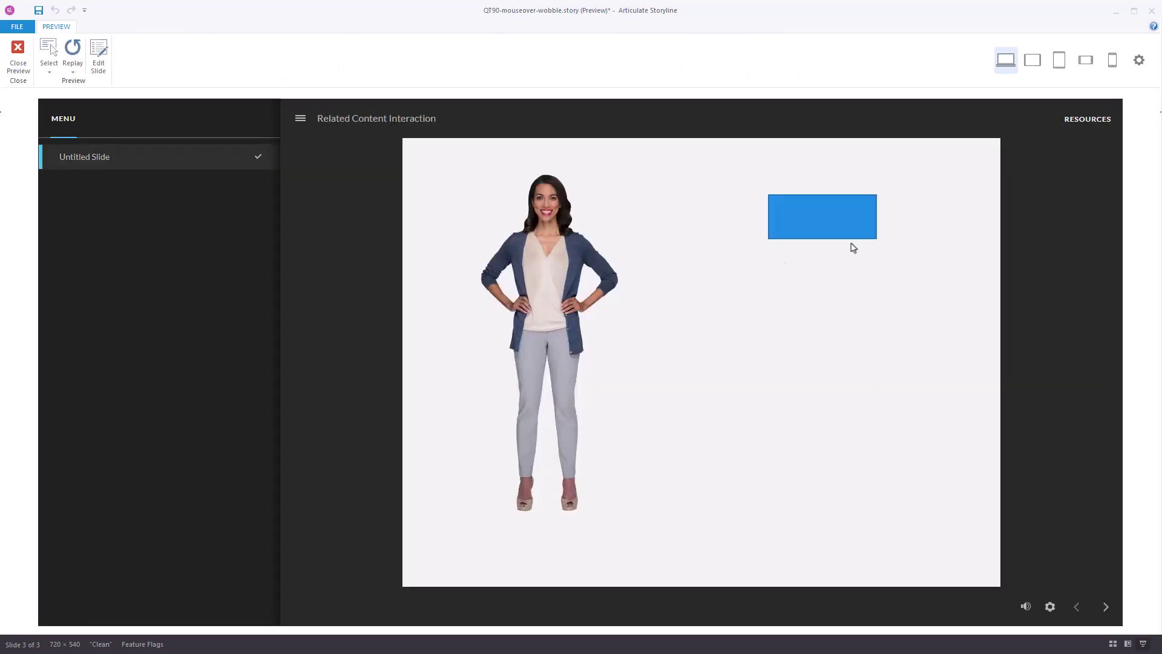
mouse_move(835, 241)
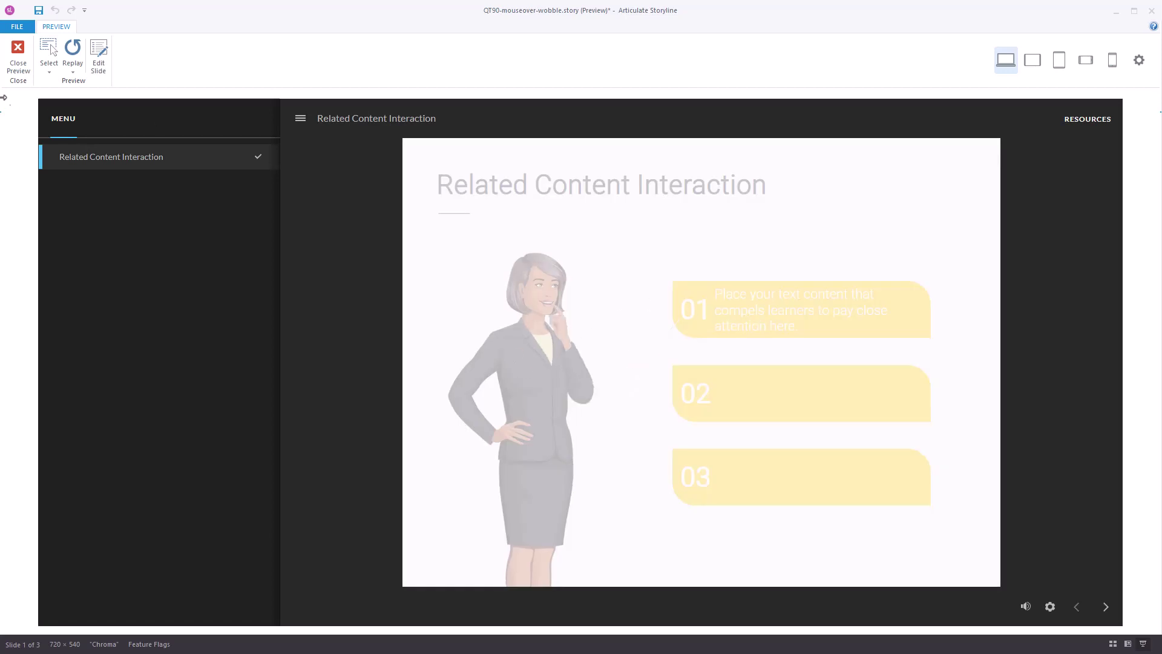
left_click(18, 56)
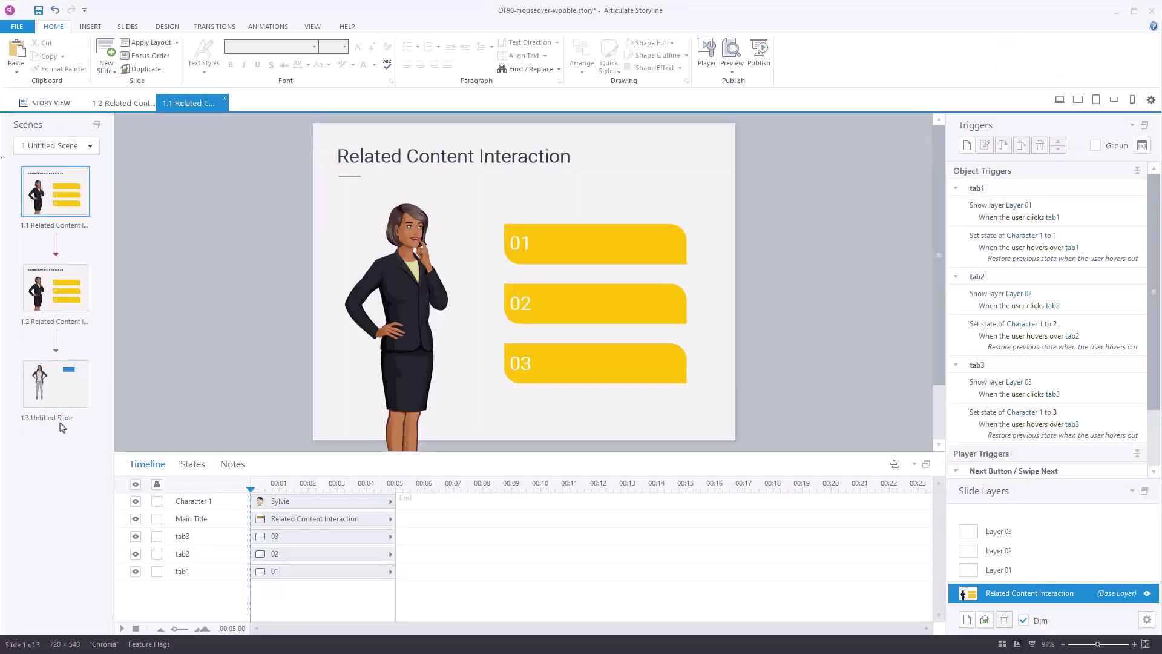
Step: Open slide 1.3, view its base layer's slide options, then select Untitled Layer 1
left_click(43, 387)
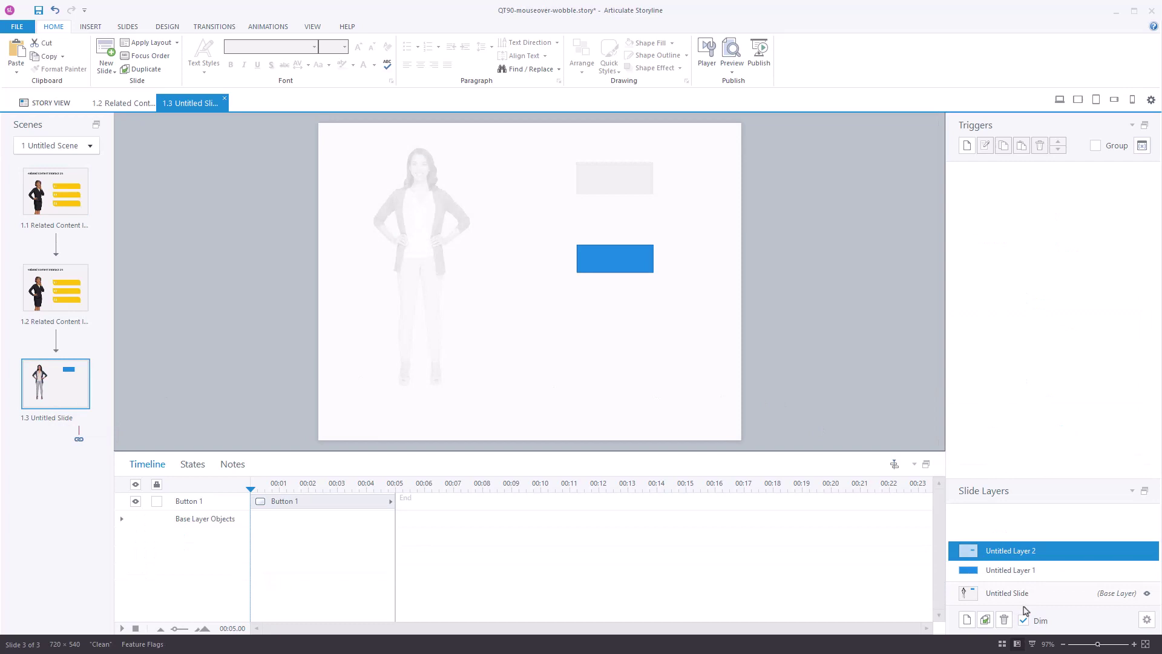
left_click(1020, 592)
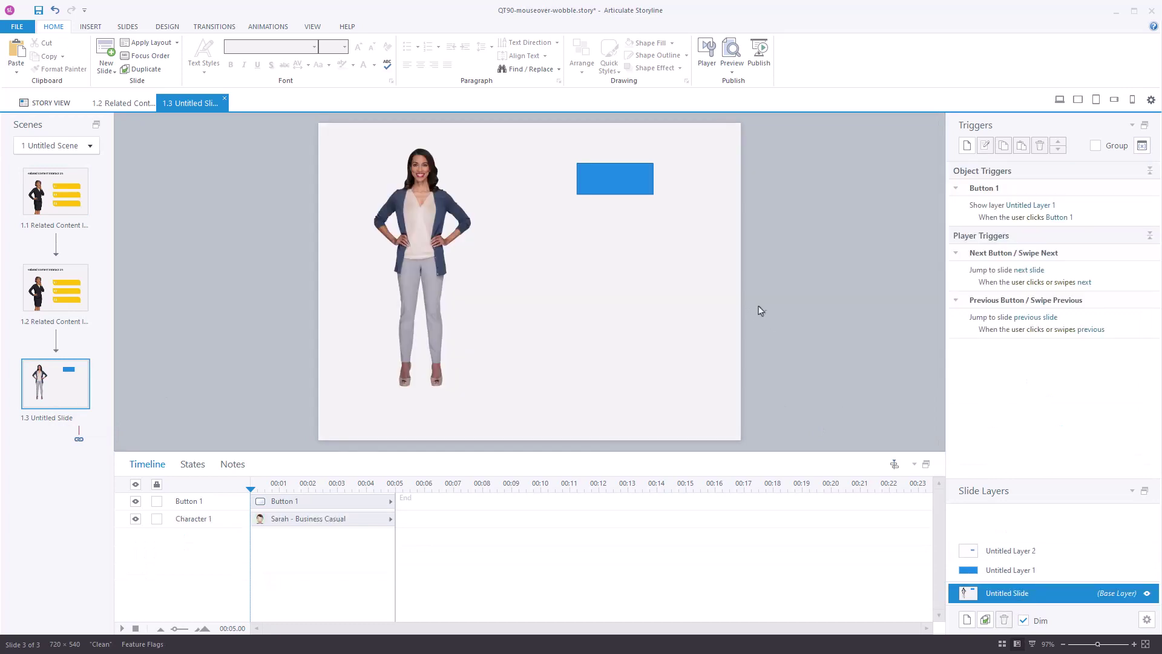
right_click(788, 269)
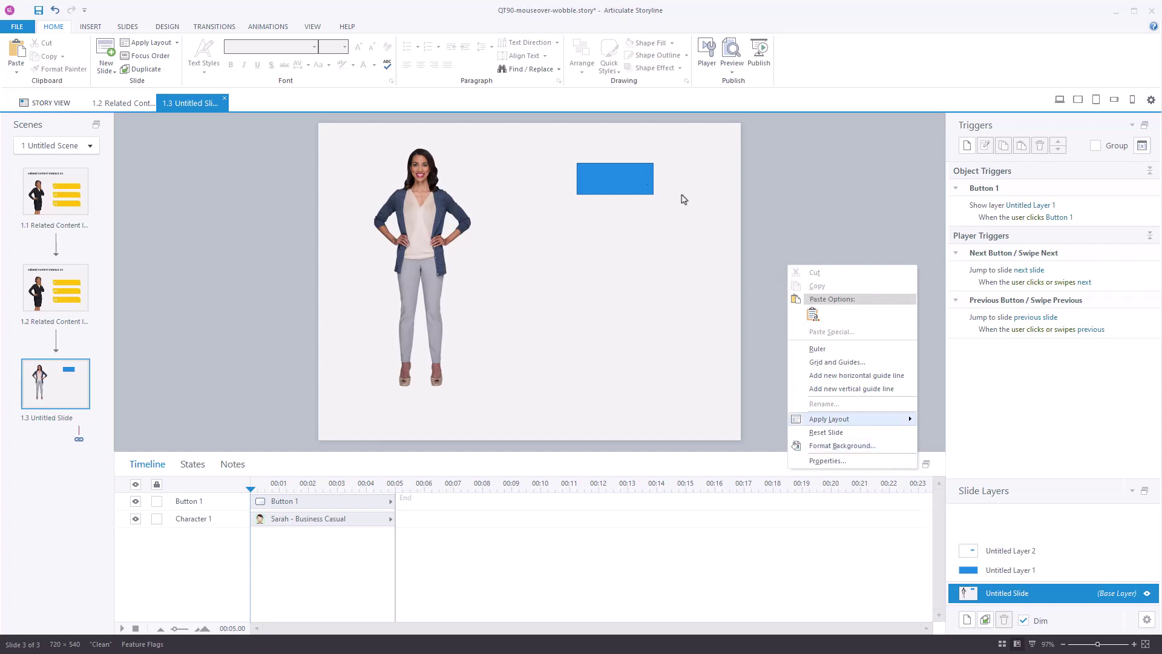
mouse_move(835, 418)
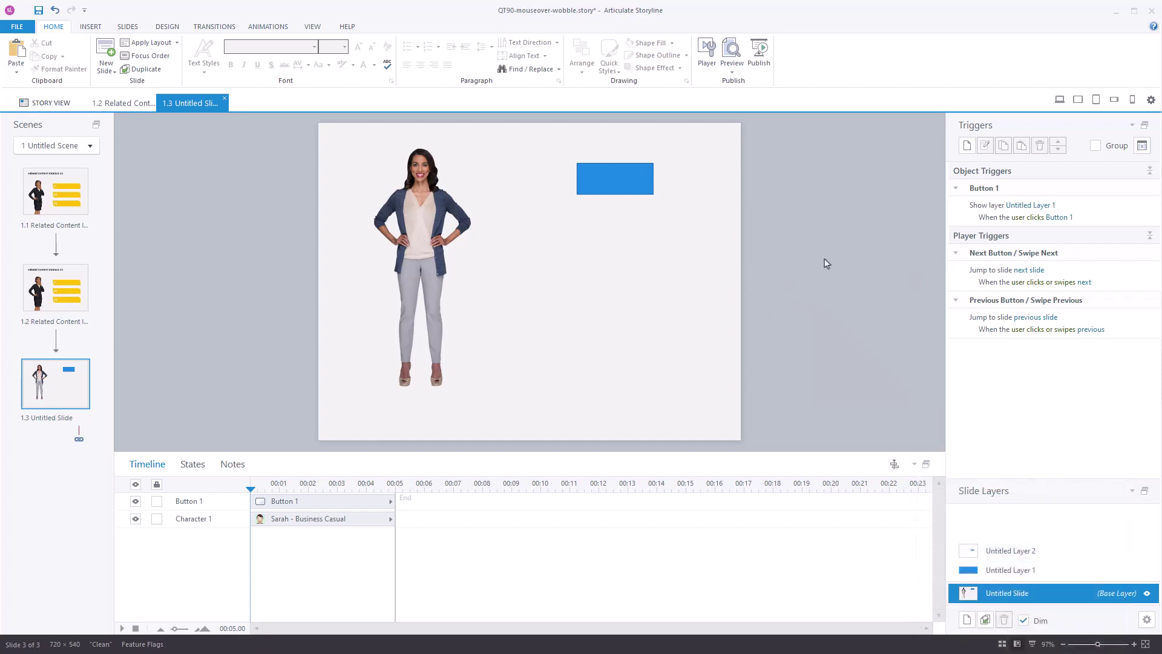
left_click(1053, 575)
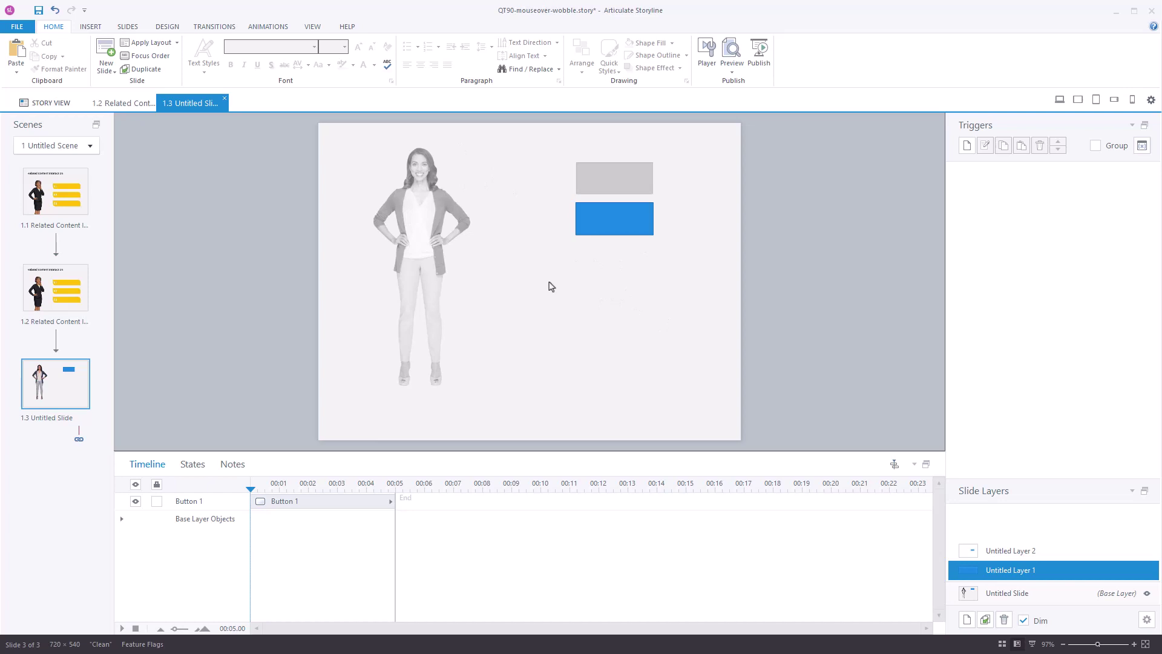
Step: Give Untitled Layer 1 a solid red background fill at 0% transparency
right_click(682, 317)
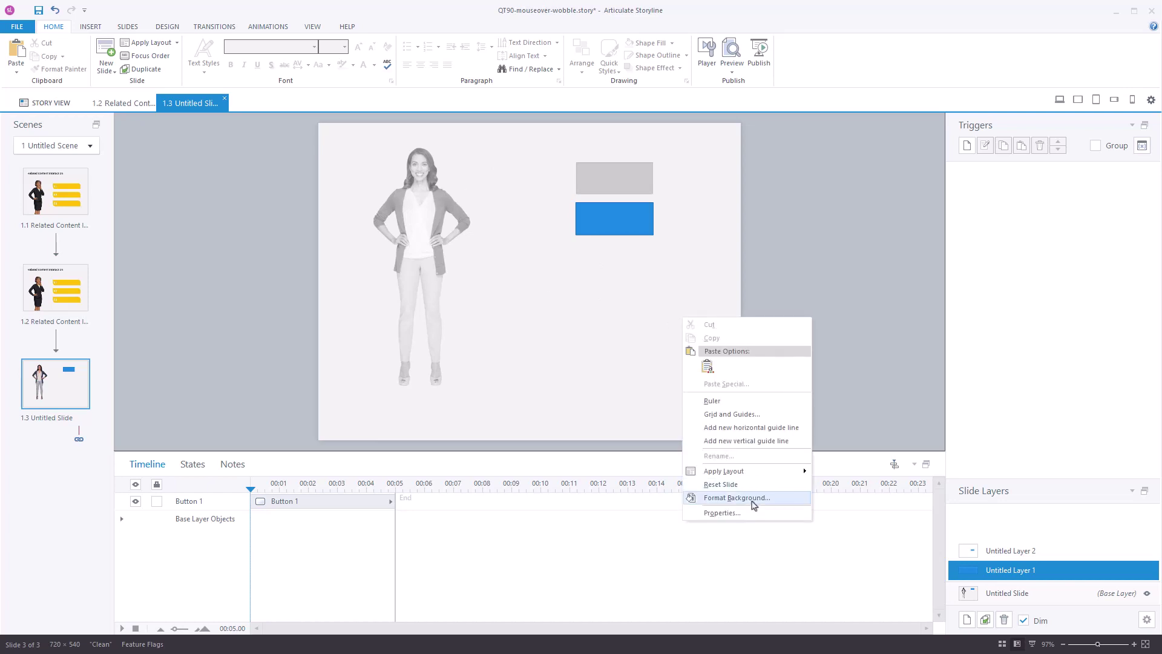
left_click(753, 506)
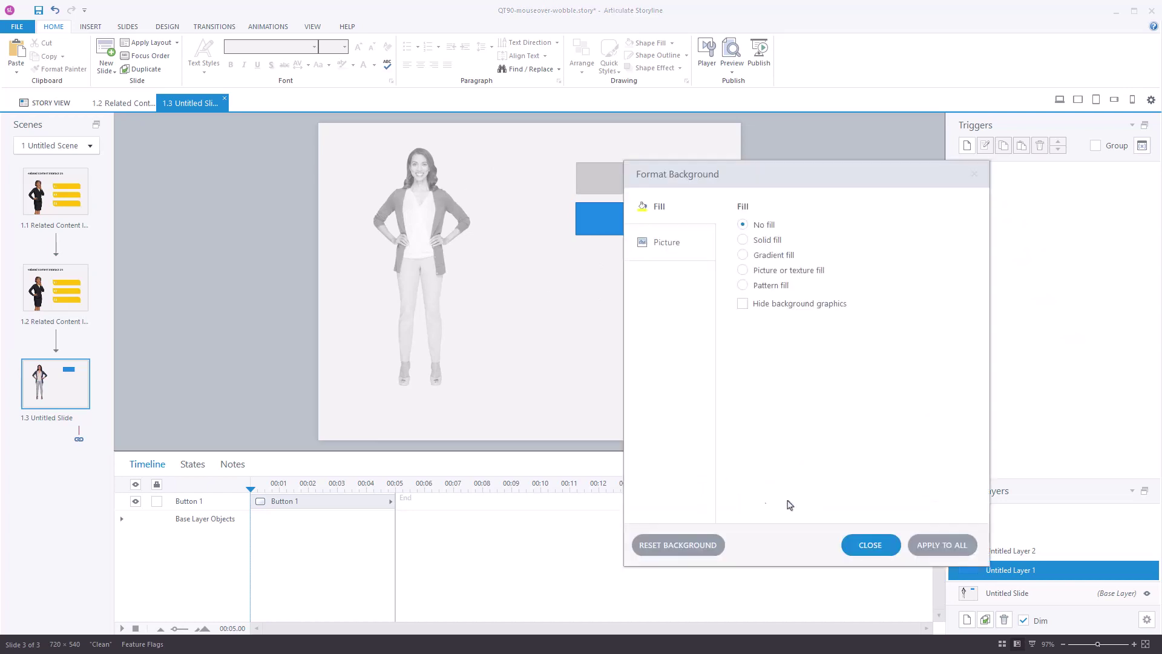
left_click(742, 240)
left_click(847, 331)
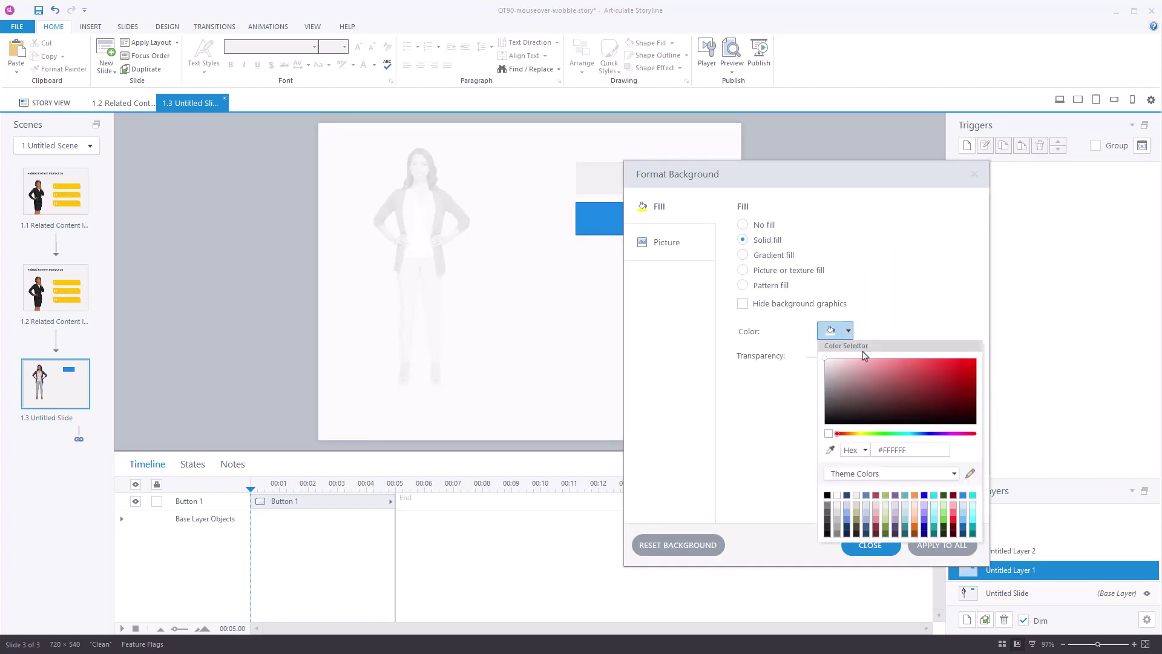
left_click(968, 365)
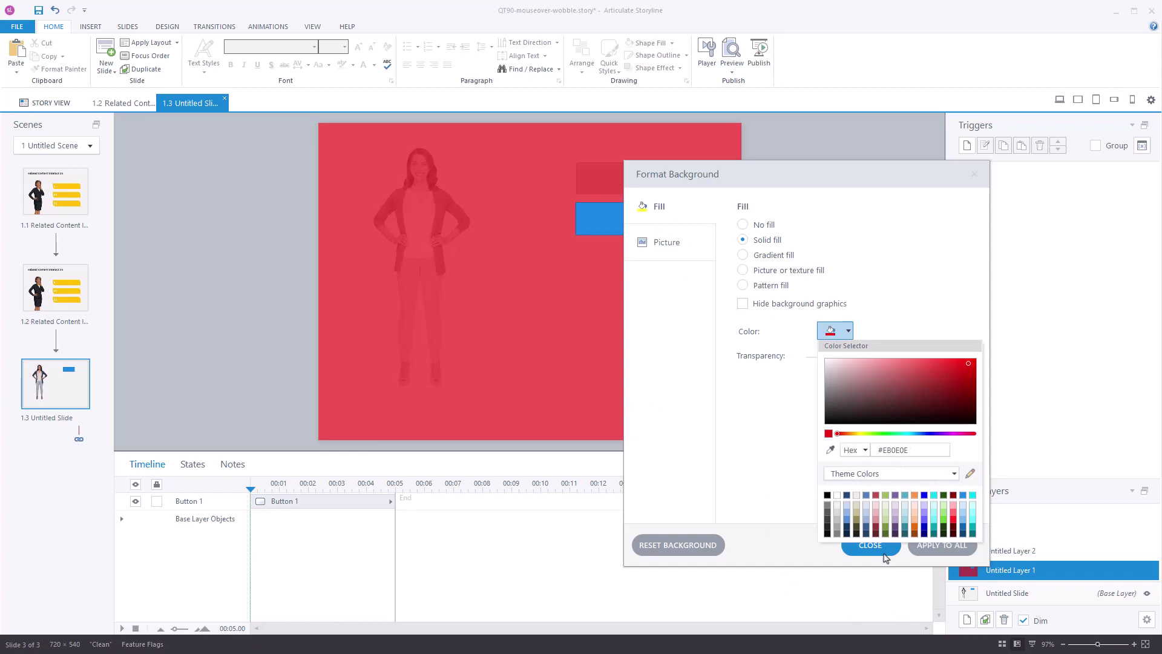
left_click(813, 472)
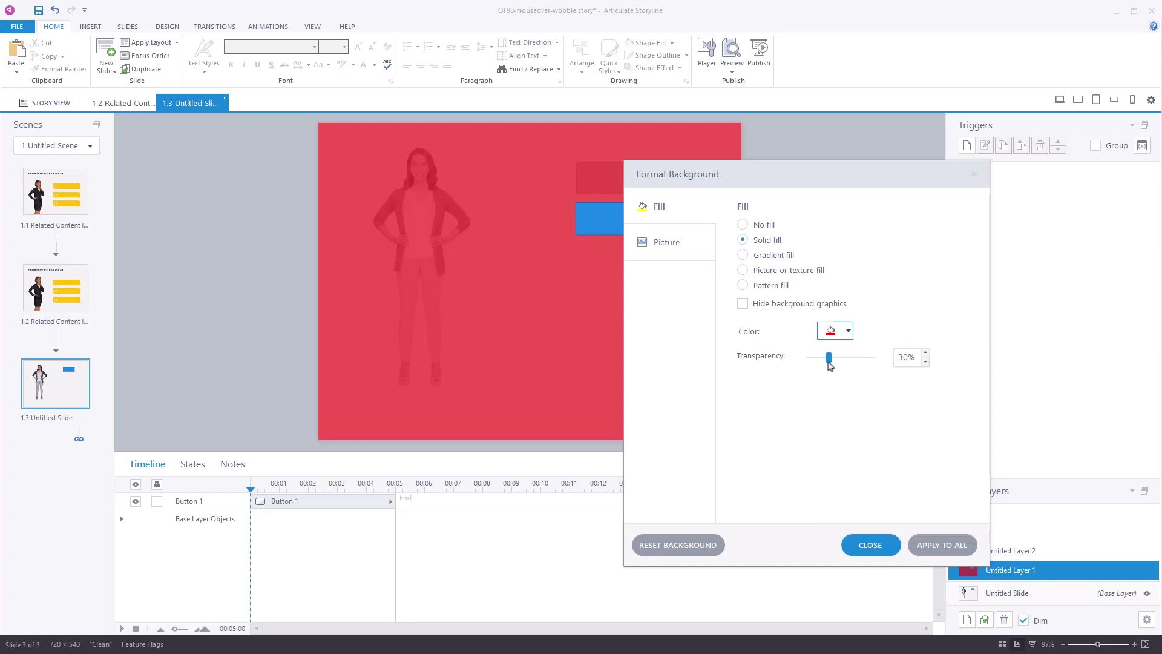
left_click_drag(828, 358, 809, 357)
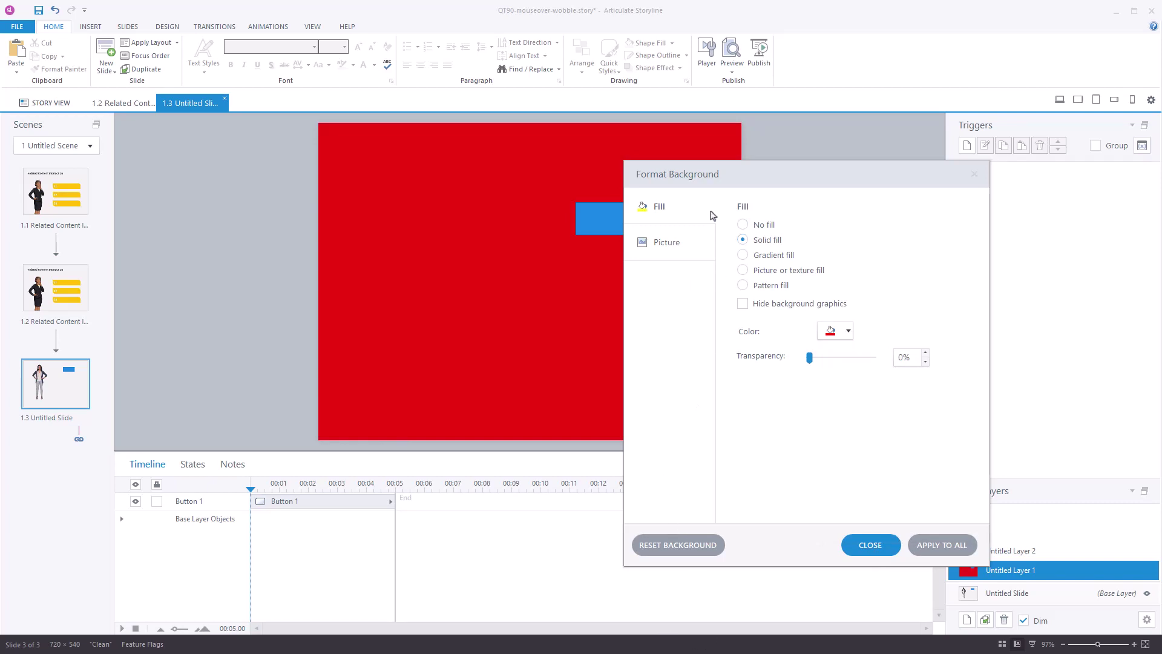
left_click(873, 546)
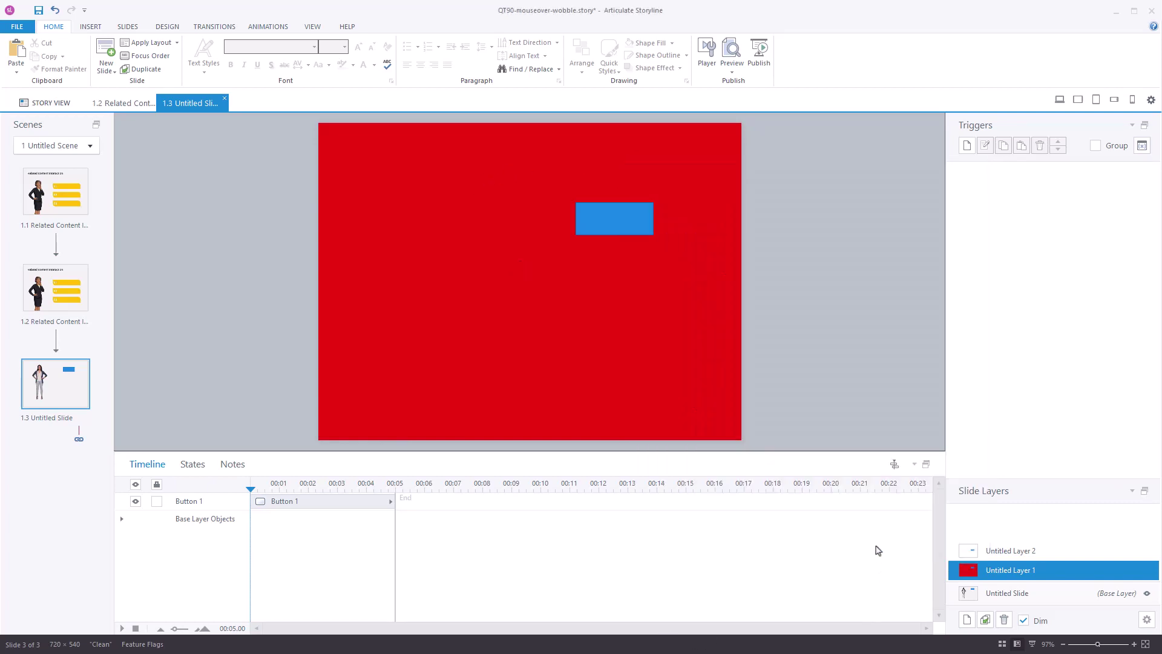
Step: Preview the slide to confirm the red layer hides the base, then close the preview
left_click(731, 71)
left_click(751, 86)
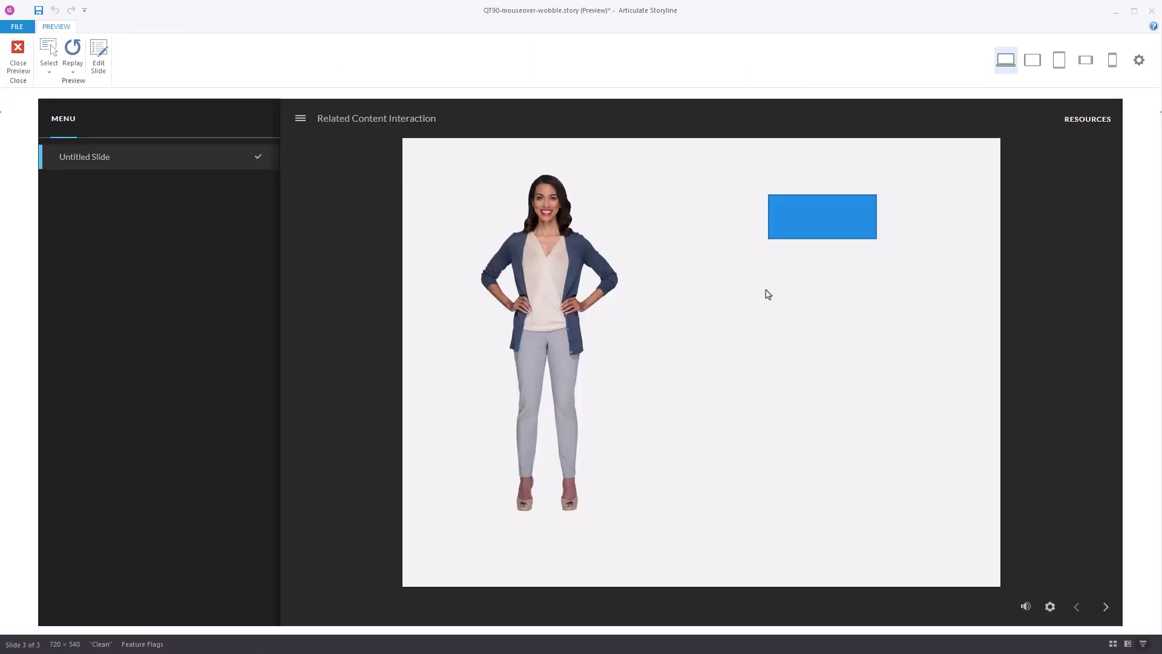
mouse_move(812, 234)
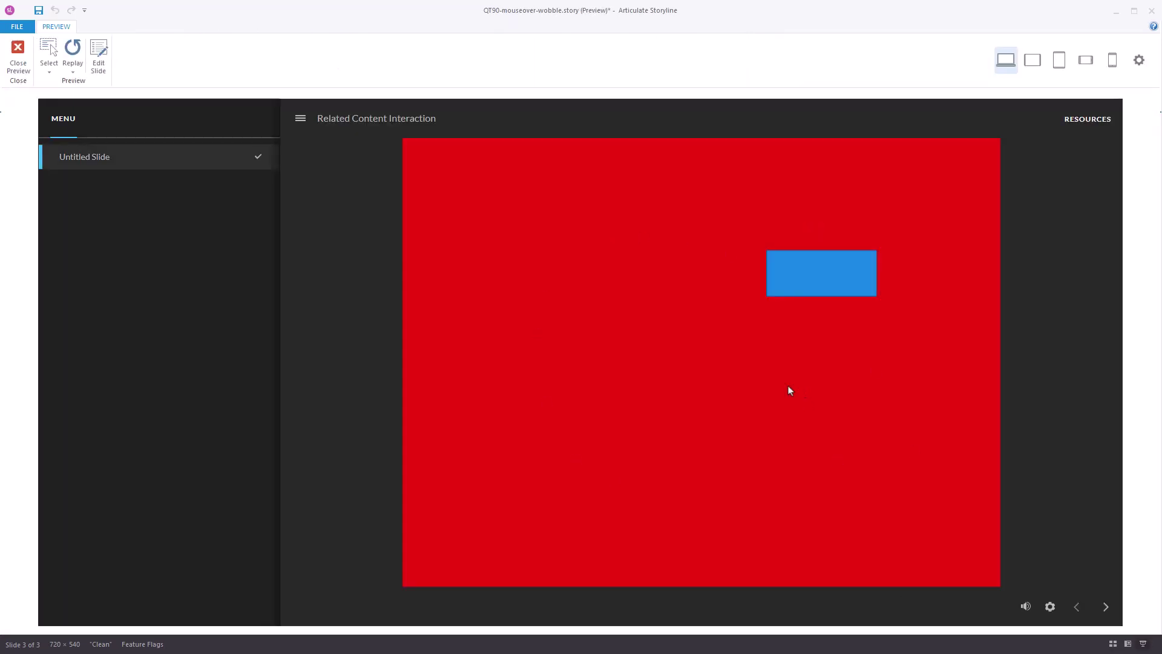
left_click(17, 54)
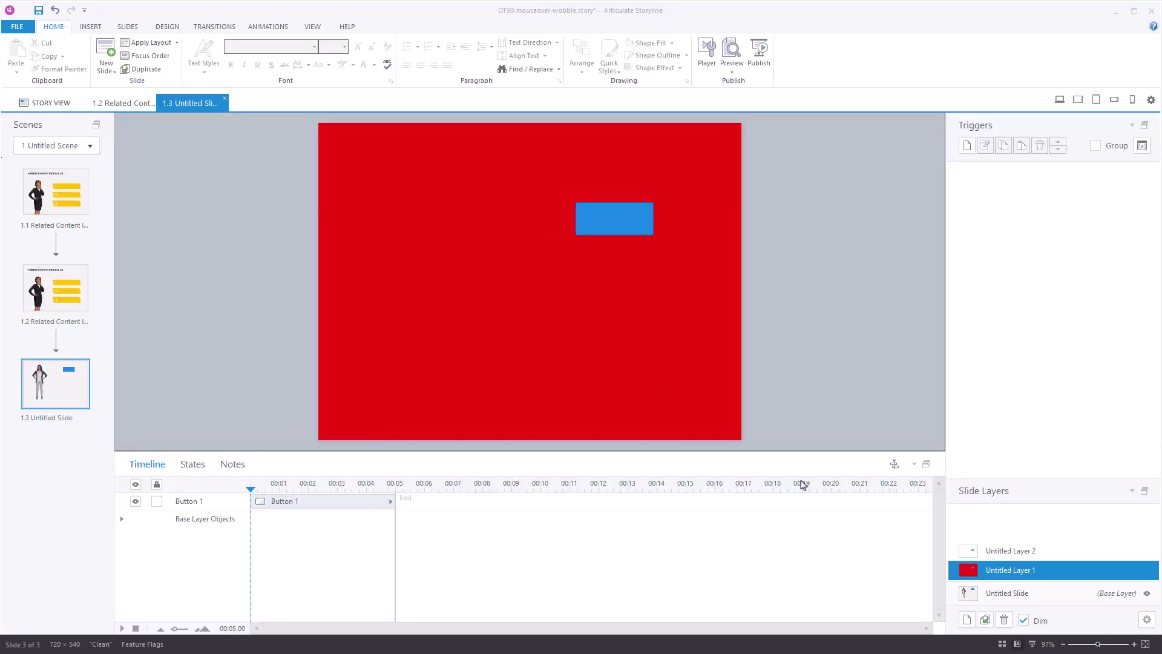
Step: Raise Untitled Layer 1's red background transparency to 57%
right_click(797, 361)
left_click(849, 537)
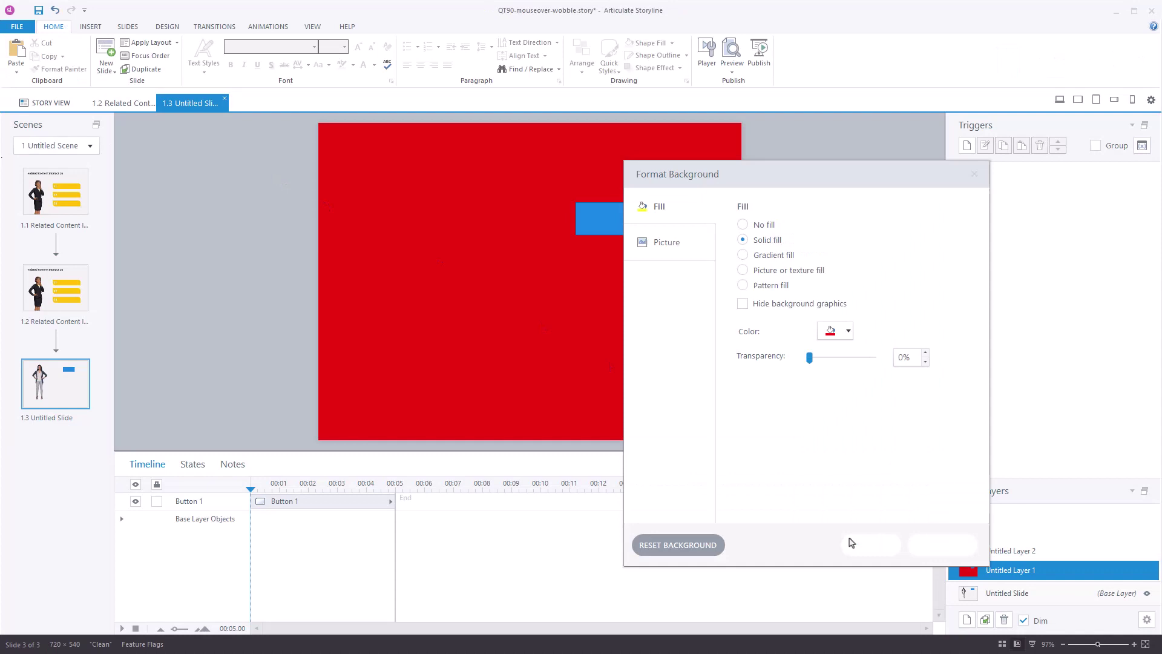
left_click_drag(810, 358, 846, 361)
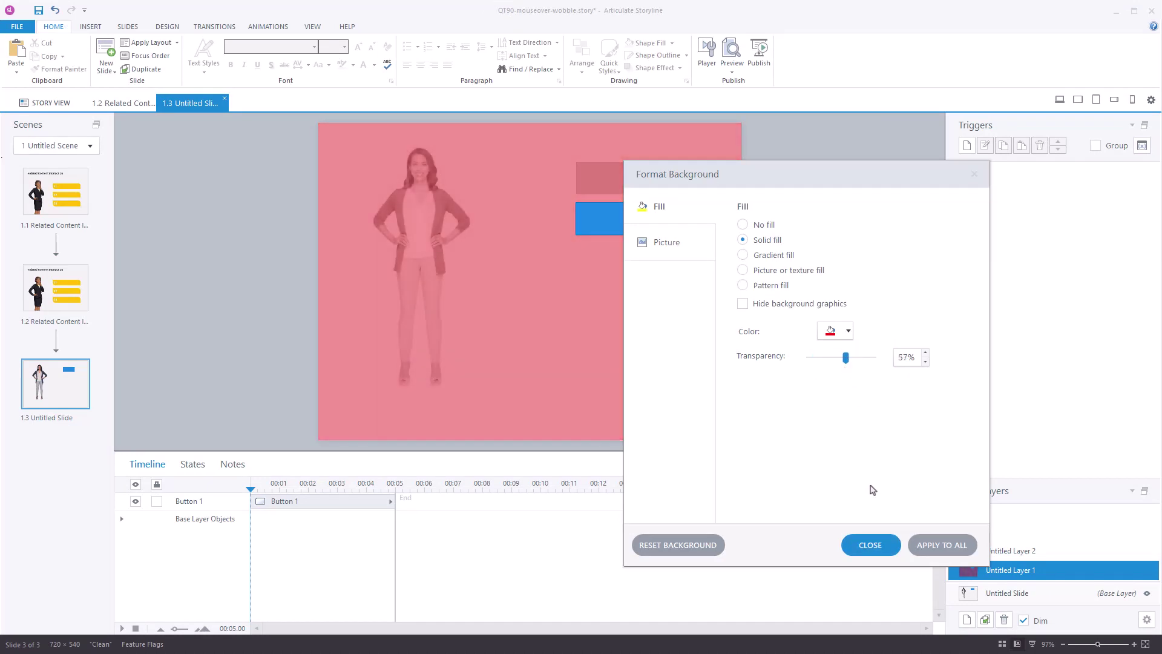
left_click(870, 544)
Step: Preview the slide to see the character tinted through the red layer
left_click(732, 71)
left_click(742, 87)
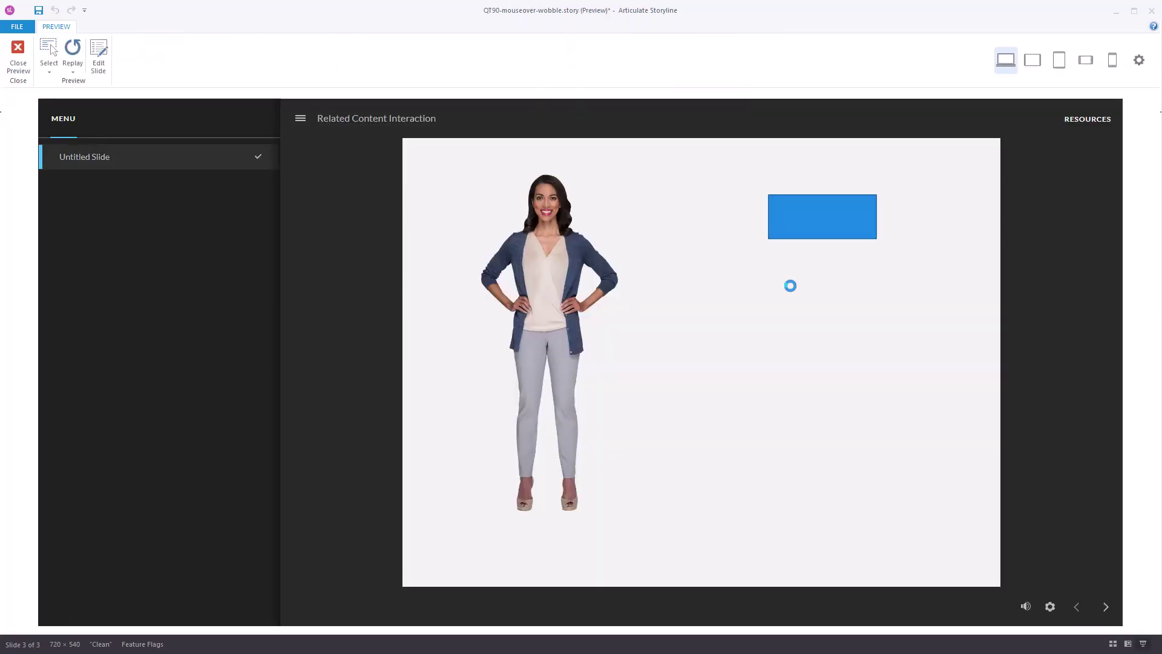
mouse_move(833, 218)
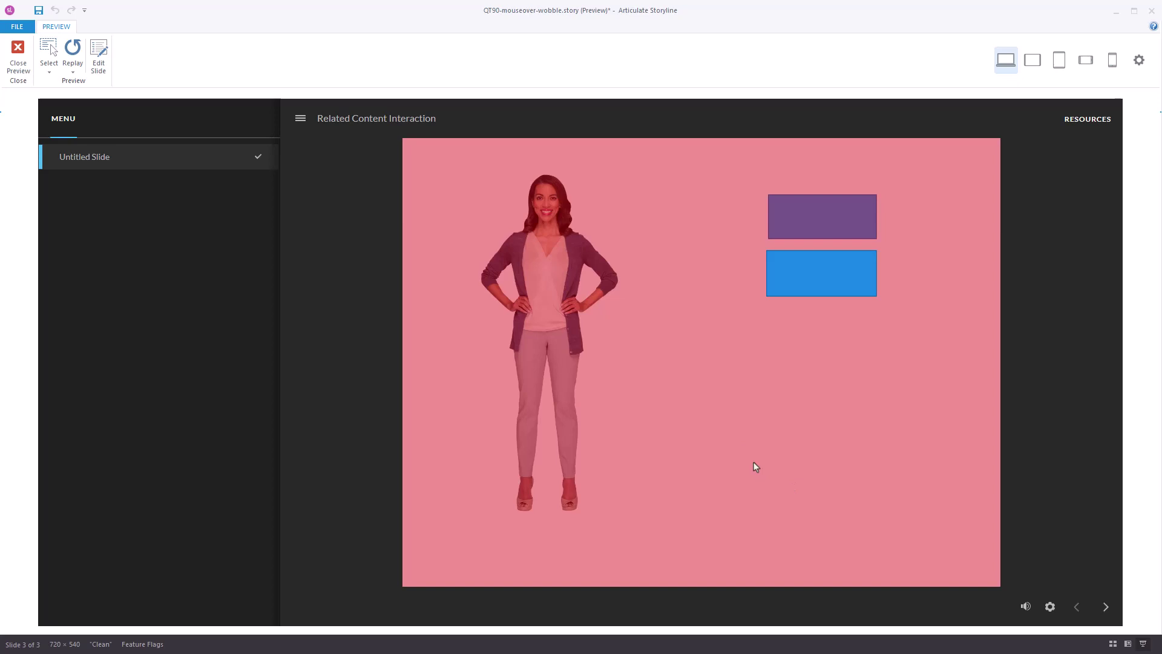
Step: Close the preview and select Layer 01 on slide 1.1
left_click(20, 64)
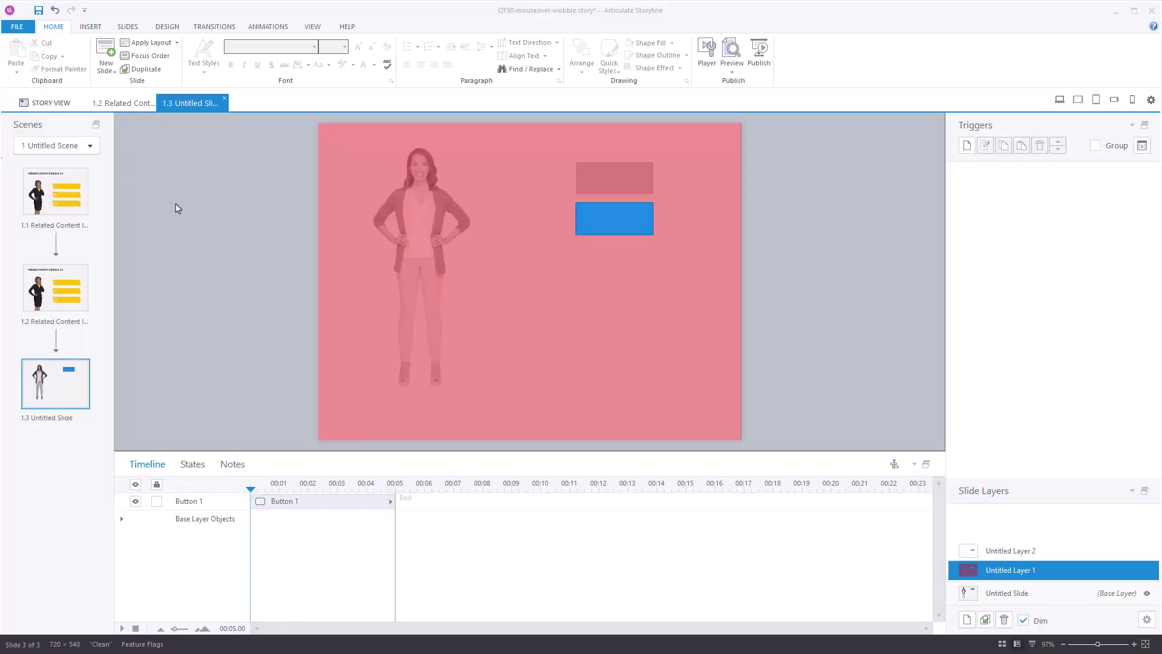
left_click(80, 208)
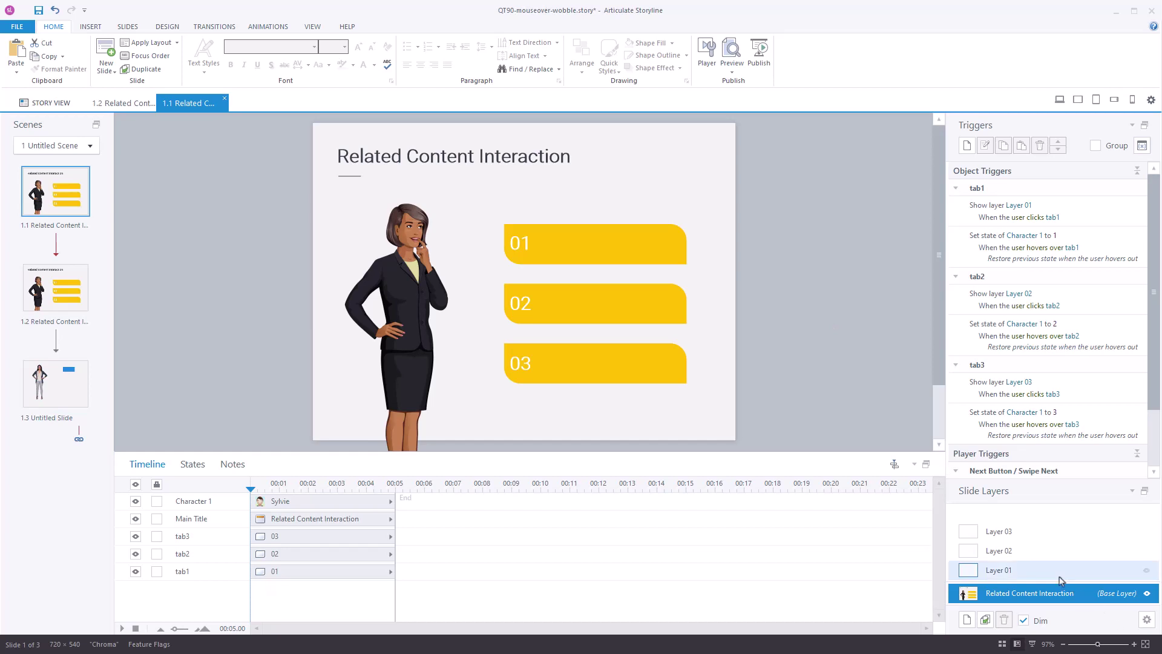
left_click(1097, 569)
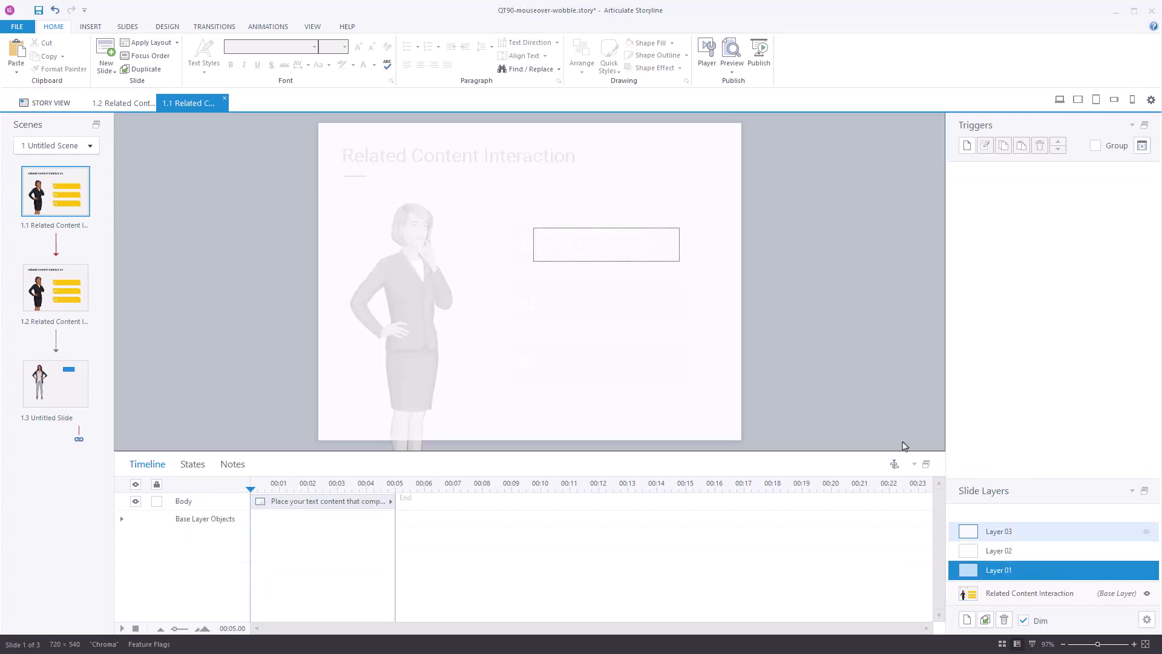
Step: Check Layer 01's white background fill and set its transparency to 42%
right_click(786, 244)
left_click(837, 425)
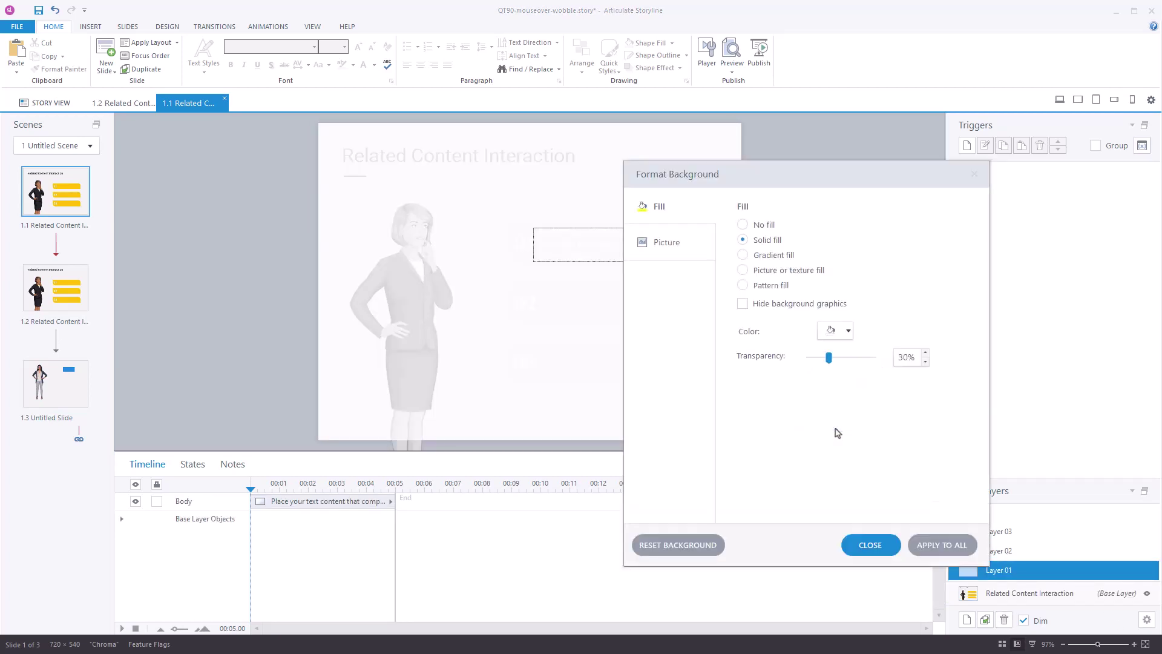
left_click(850, 333)
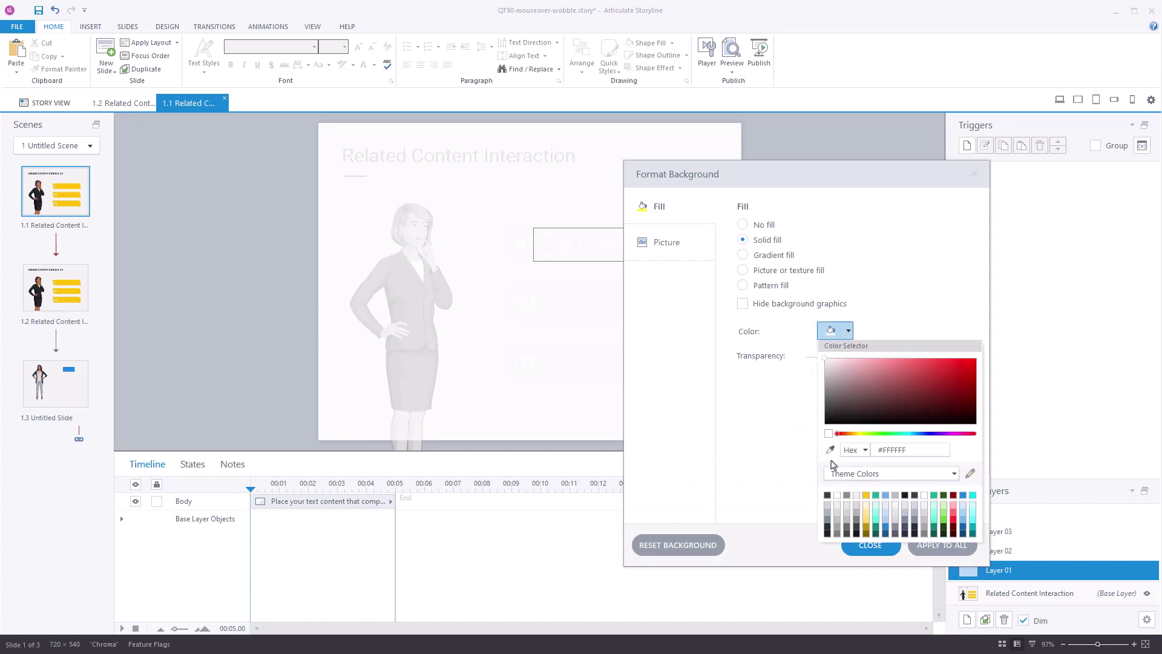
left_click(780, 398)
mouse_move(828, 358)
left_mouse_down()
mouse_move(874, 363)
mouse_move(837, 364)
left_mouse_up()
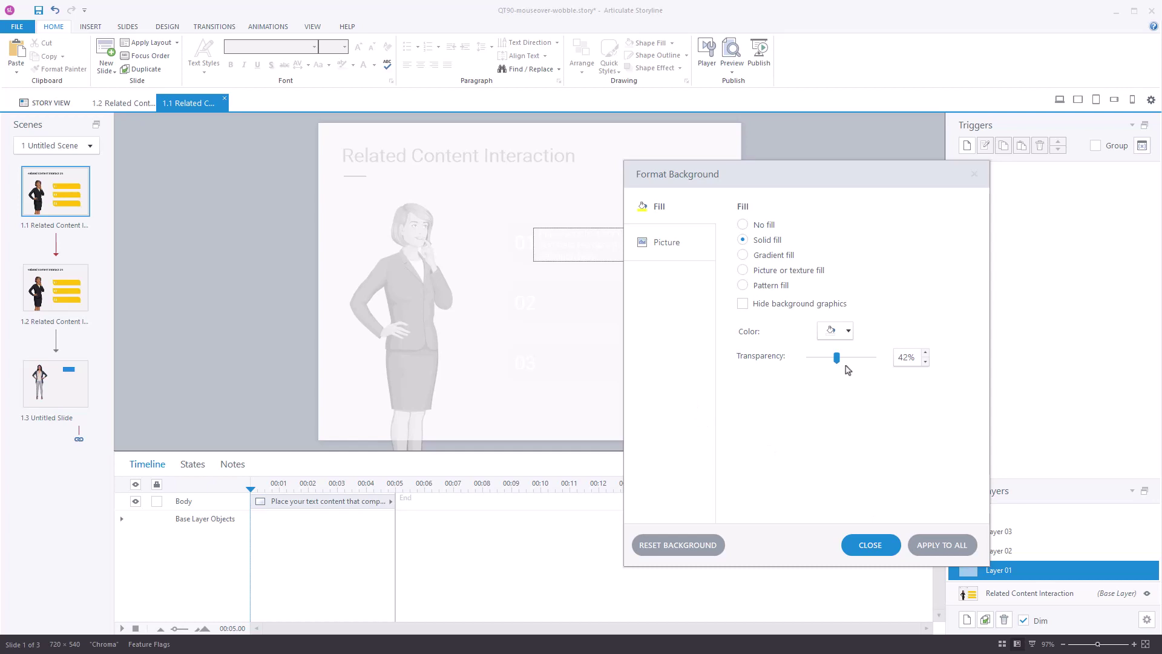
left_click_drag(825, 183, 893, 185)
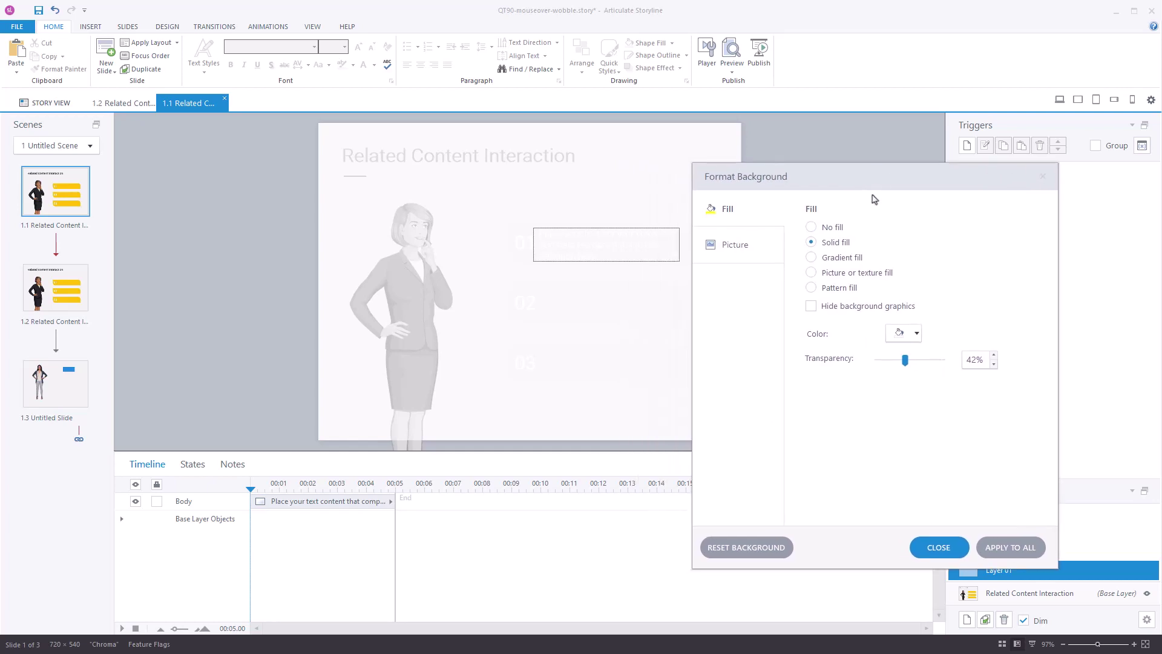
left_click(938, 548)
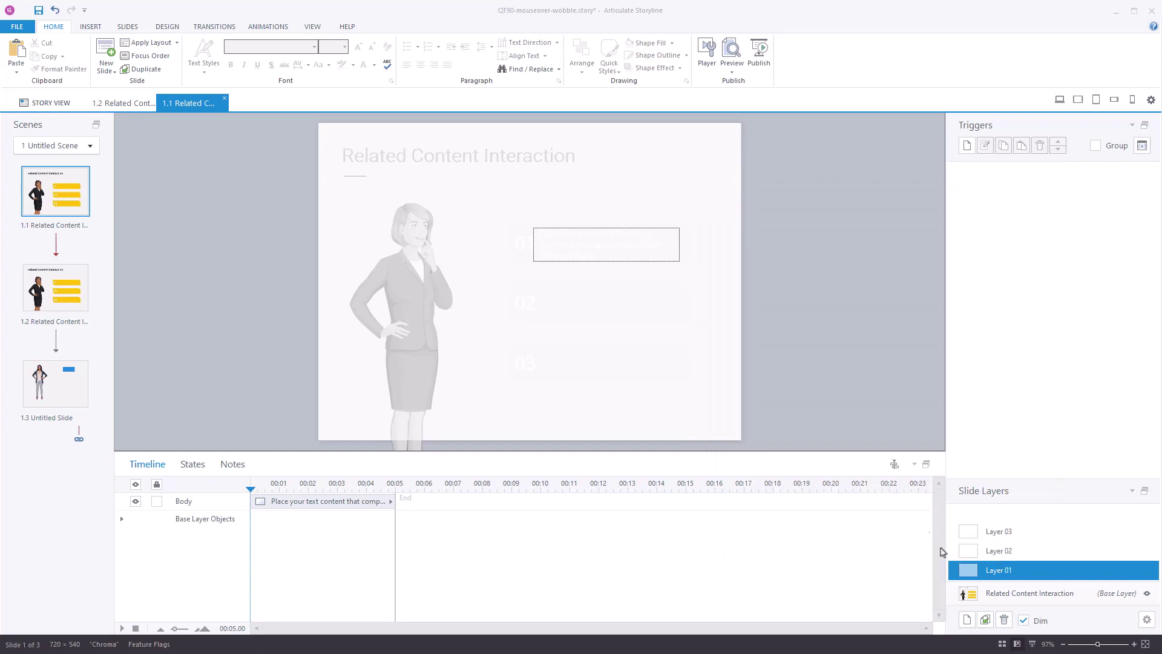
Step: Return to slide 1.3, where Untitled Layer 1's translucent red background tints the base layer
right_click(816, 322)
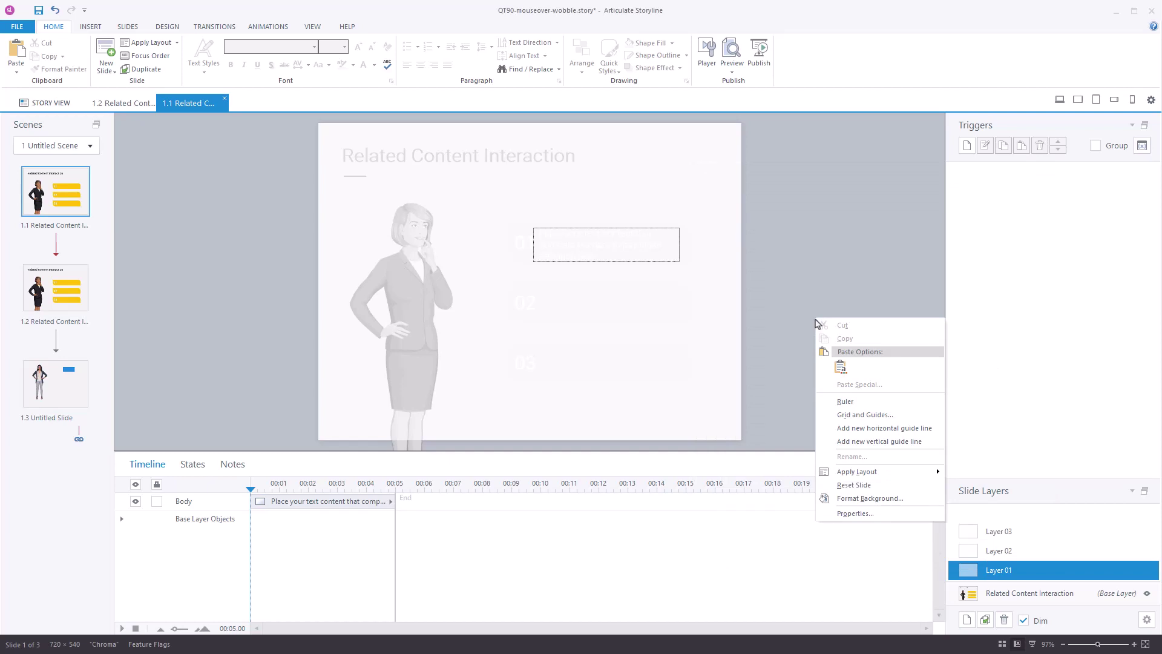
left_click(74, 403)
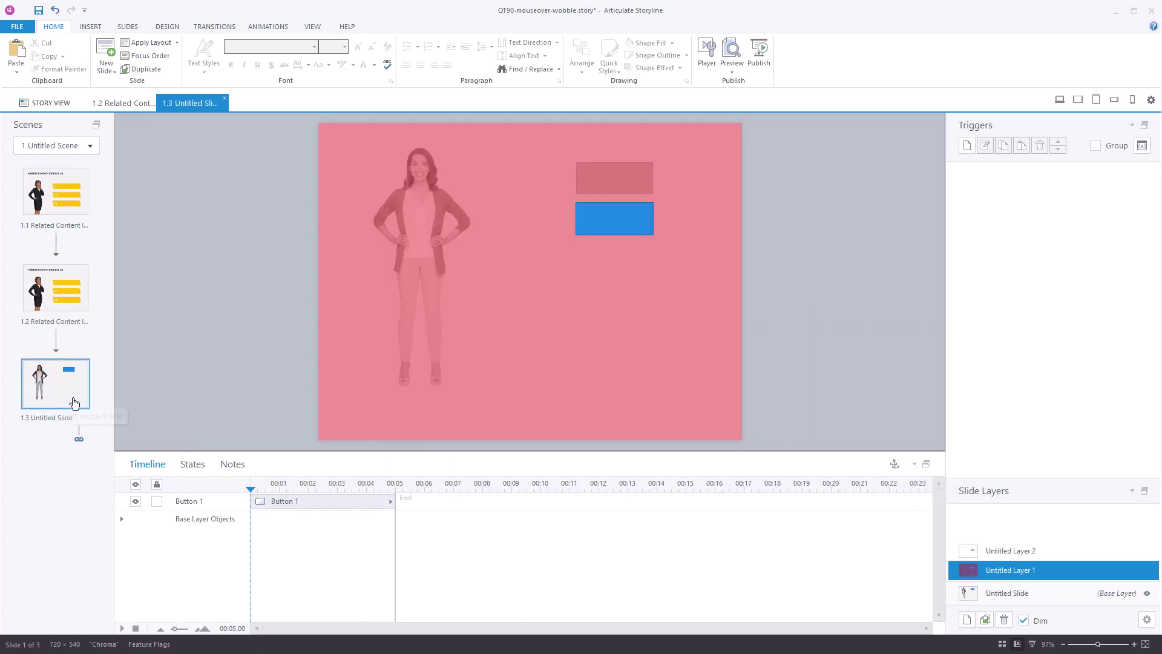